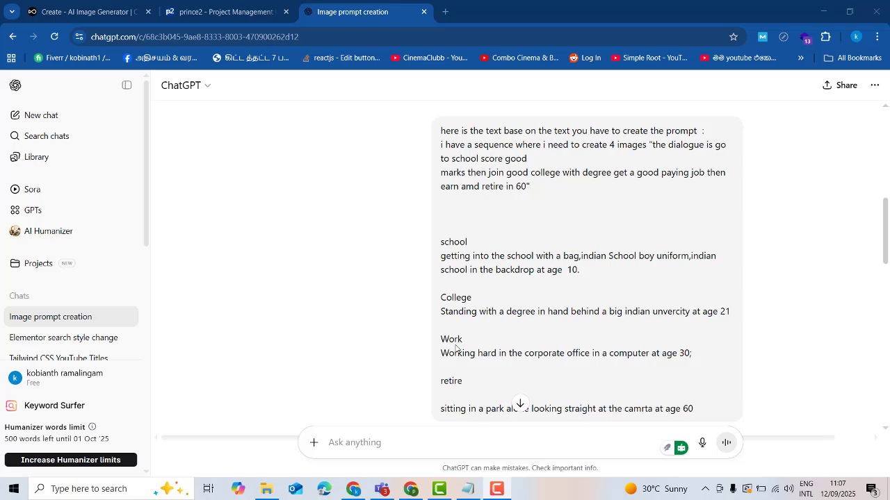
{"action": "left_click", "coordinate": [497, 489]}
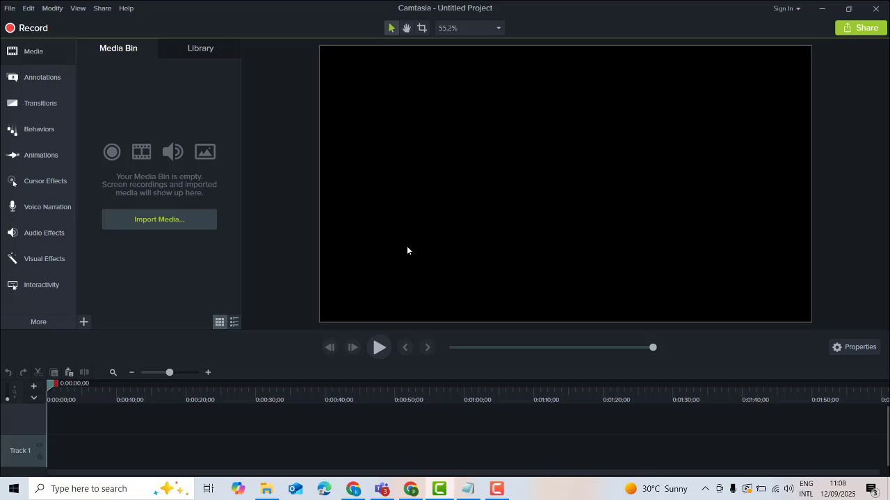
{"action": "left_click", "coordinate": [822, 9]}
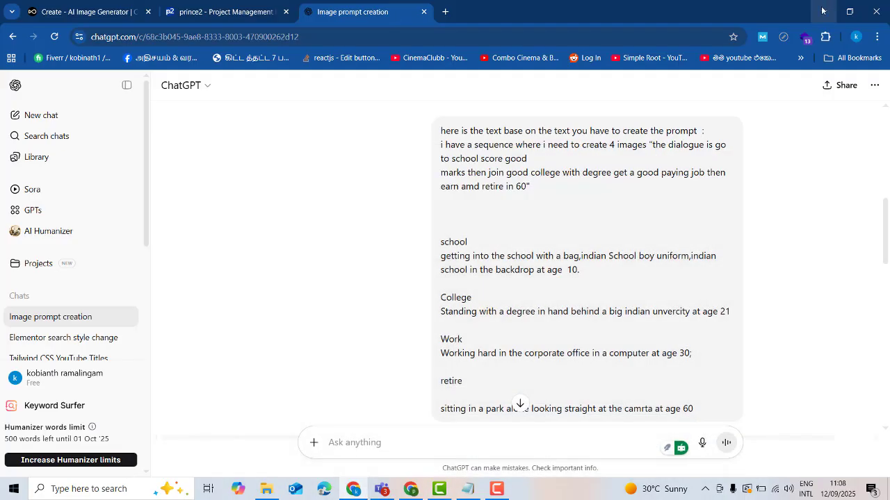
- Read the request for the four-image sequence, covering the quoted dialogue and the school, college, work and retire scenes
{"action": "scroll", "coordinate": [468, 249], "scroll_direction": "down", "scroll_amount": 1}
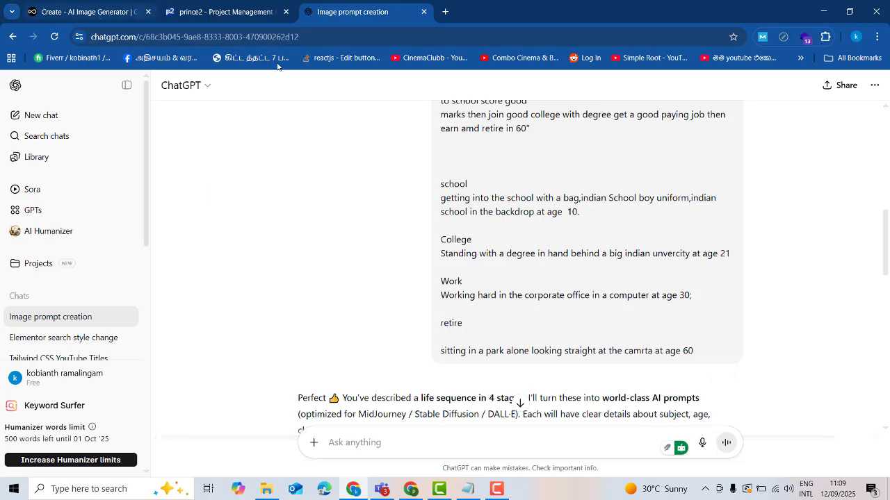
{"action": "scroll", "coordinate": [638, 218], "scroll_direction": "up", "scroll_amount": 2}
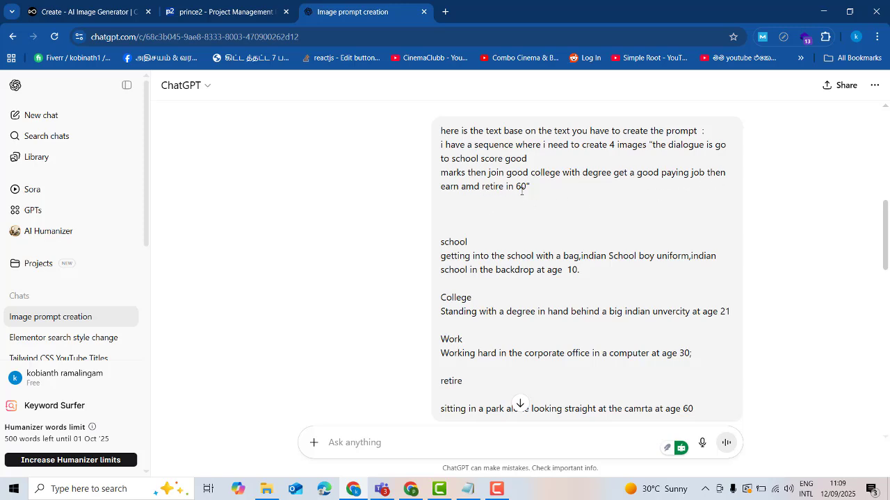
{"action": "scroll", "coordinate": [540, 236], "scroll_direction": "down", "scroll_amount": 2}
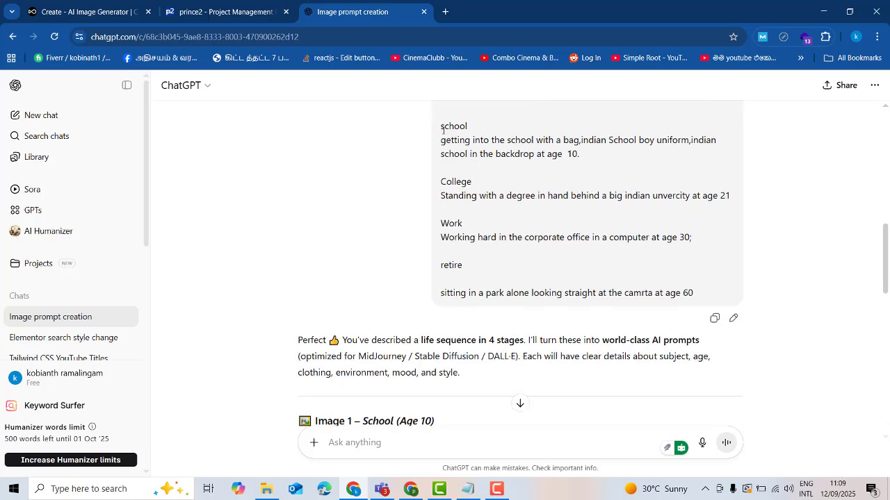
{"action": "scroll", "coordinate": [443, 130], "scroll_direction": "up", "scroll_amount": 2}
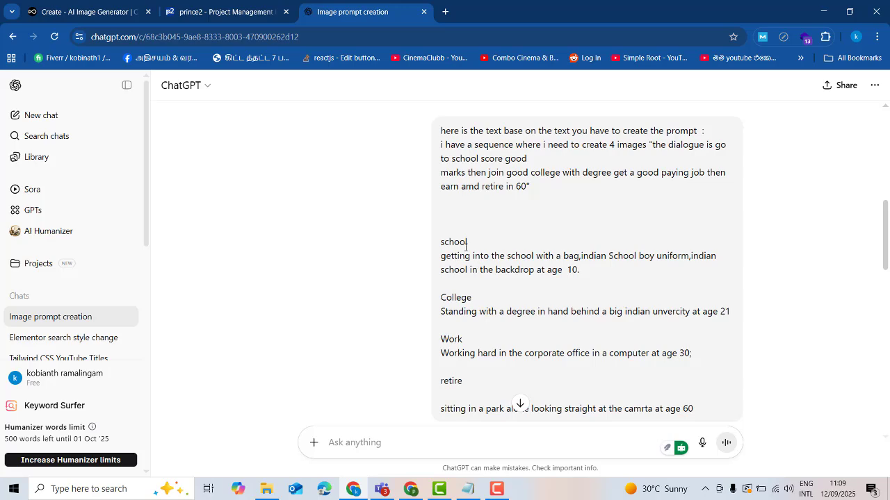
{"action": "scroll", "coordinate": [492, 258], "scroll_direction": "down", "scroll_amount": 1}
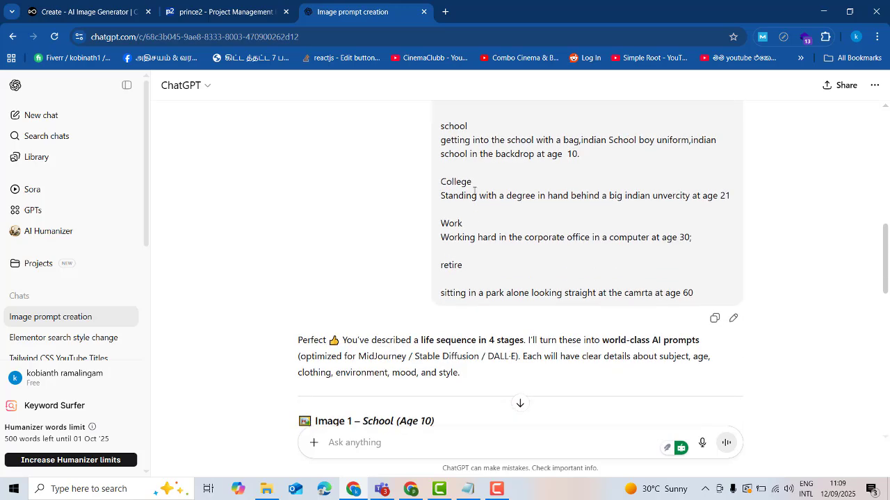
{"action": "scroll", "coordinate": [475, 174], "scroll_direction": "up", "scroll_amount": 1}
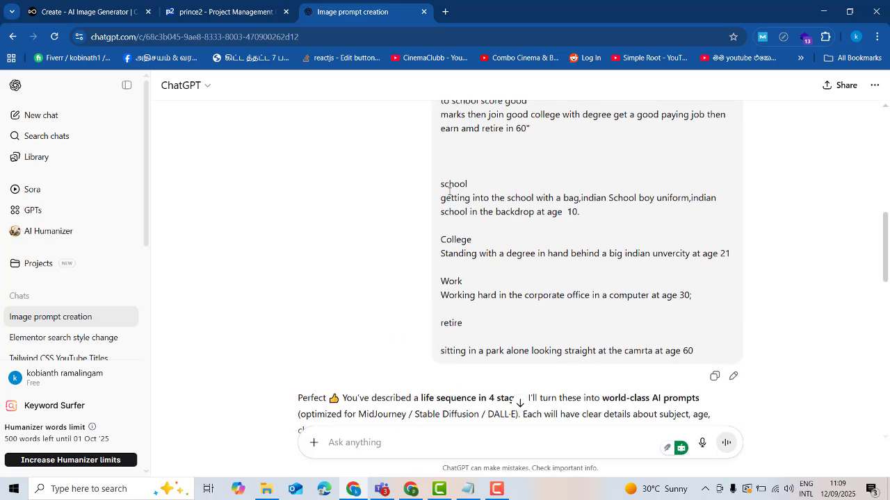
{"action": "left_click_drag", "start_coordinate": [441, 183], "coordinate": [505, 327]}
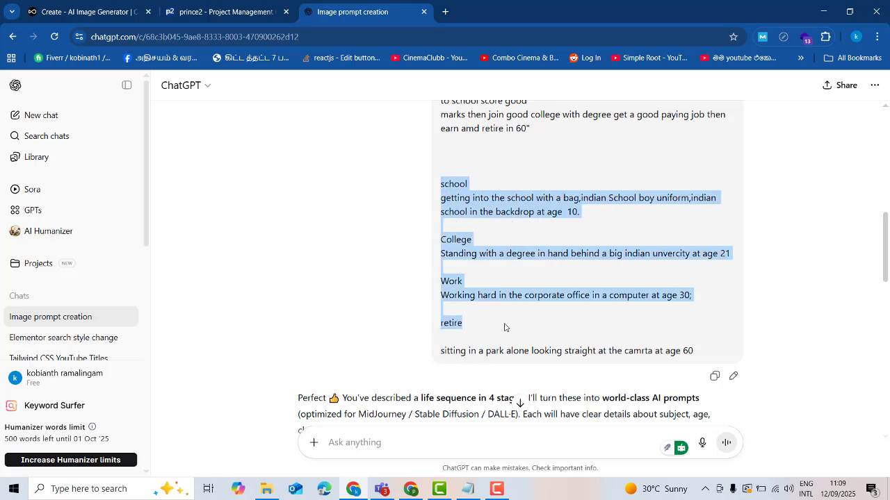
{"action": "left_click", "coordinate": [522, 234]}
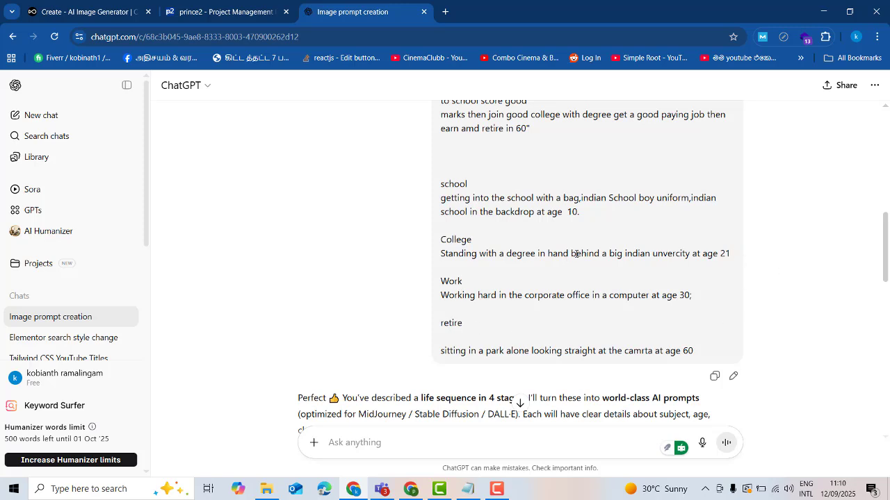
- Examine the college, work and retire scene descriptions in the request, including the age given for each
{"action": "triple_click", "coordinate": [576, 254]}
{"action": "left_click", "coordinate": [560, 290]}
{"action": "triple_click", "coordinate": [554, 290]}
{"action": "triple_click", "coordinate": [554, 290]}
{"action": "double_click", "coordinate": [540, 297]}
{"action": "left_click", "coordinate": [684, 295]}
{"action": "left_click_drag", "start_coordinate": [444, 295], "coordinate": [709, 298]}
{"action": "triple_click", "coordinate": [654, 292]}
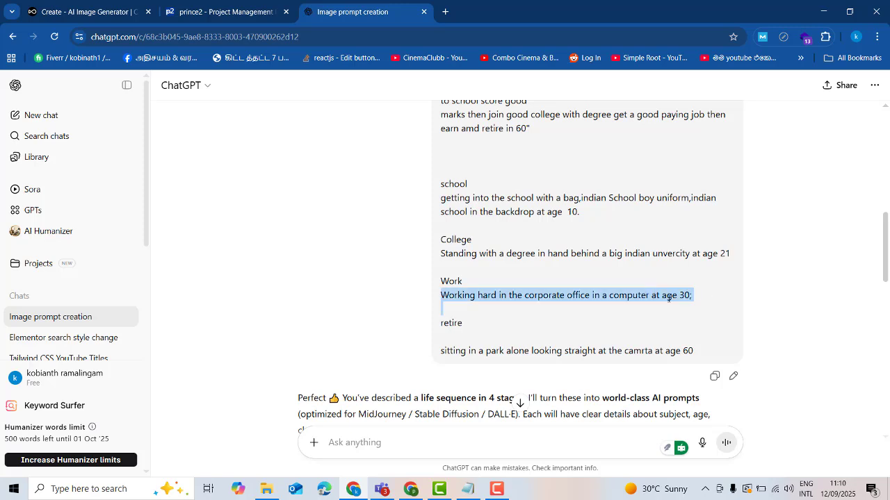
{"action": "scroll", "coordinate": [643, 302], "scroll_direction": "down", "scroll_amount": 1}
{"action": "left_click", "coordinate": [482, 282]}
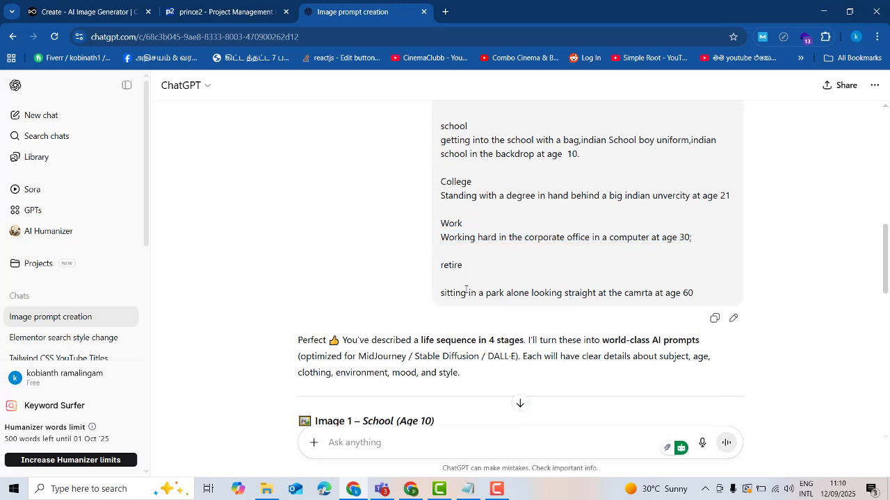
{"action": "double_click", "coordinate": [675, 291]}
{"action": "scroll", "coordinate": [602, 310], "scroll_direction": "up", "scroll_amount": 1}
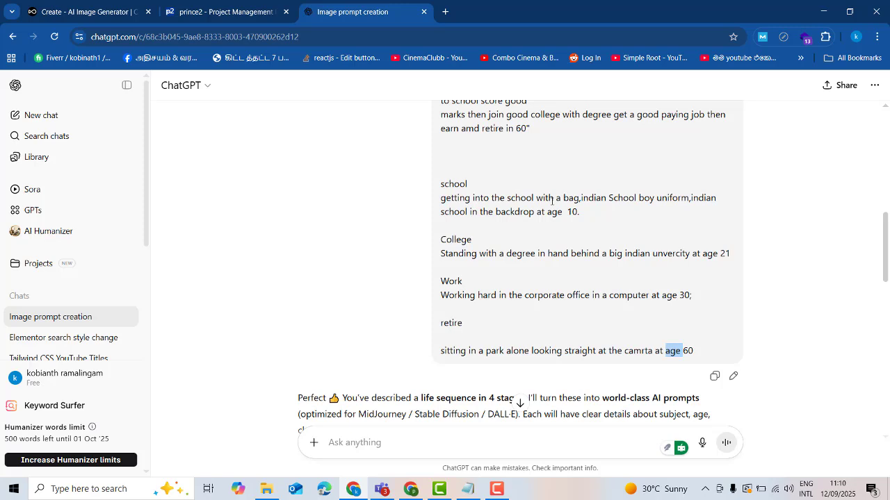
- Review the chat from the school description back to the opening prompt-creator instruction and on to the reply's image prompts
{"action": "triple_click", "coordinate": [569, 201]}
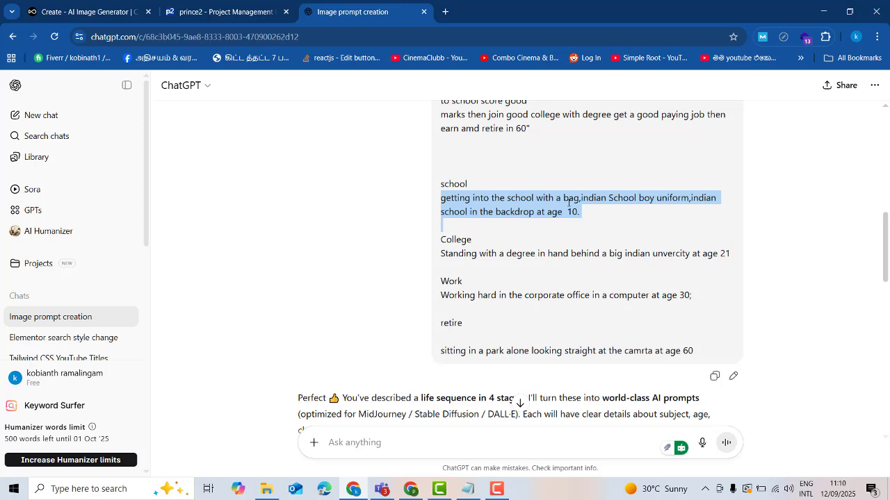
{"action": "left_click", "coordinate": [569, 203]}
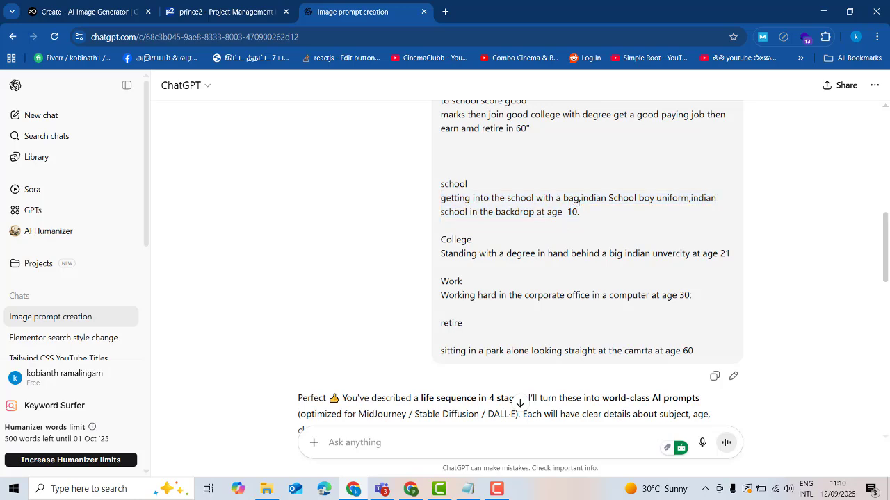
{"action": "scroll", "coordinate": [528, 202], "scroll_direction": "up", "scroll_amount": 4}
{"action": "scroll", "coordinate": [480, 202], "scroll_direction": "down", "scroll_amount": 4}
{"action": "scroll", "coordinate": [471, 194], "scroll_direction": "up", "scroll_amount": 5}
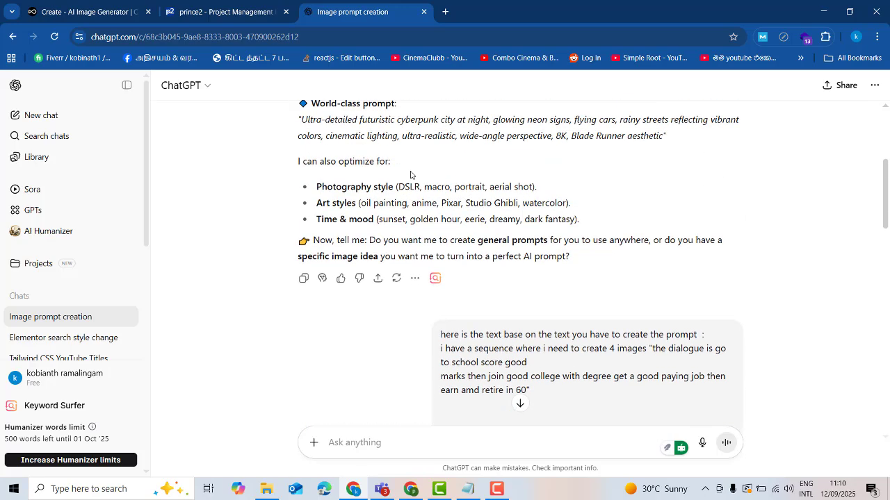
{"action": "scroll", "coordinate": [410, 173], "scroll_direction": "up", "scroll_amount": 4}
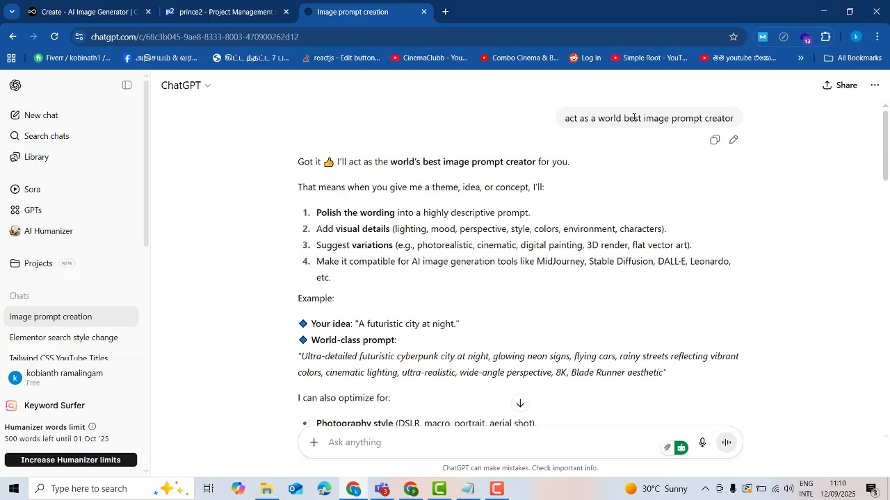
{"action": "scroll", "coordinate": [778, 139], "scroll_direction": "down", "scroll_amount": 8}
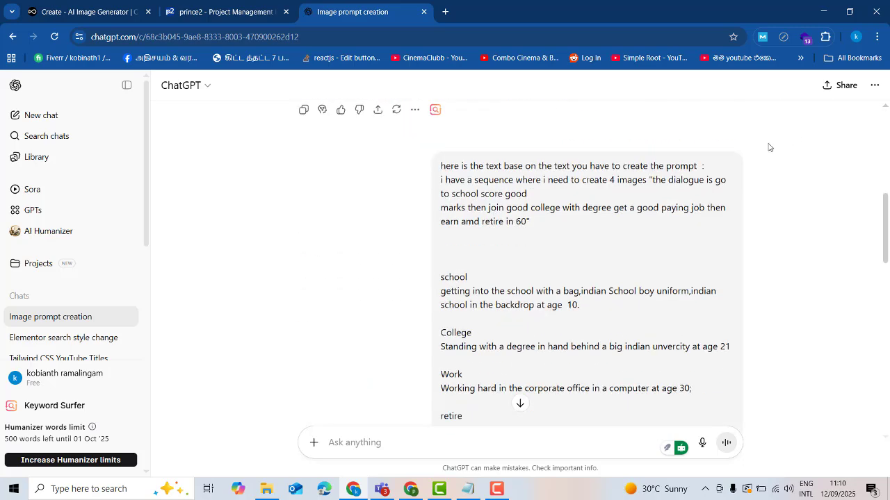
{"action": "scroll", "coordinate": [552, 278], "scroll_direction": "down", "scroll_amount": 3}
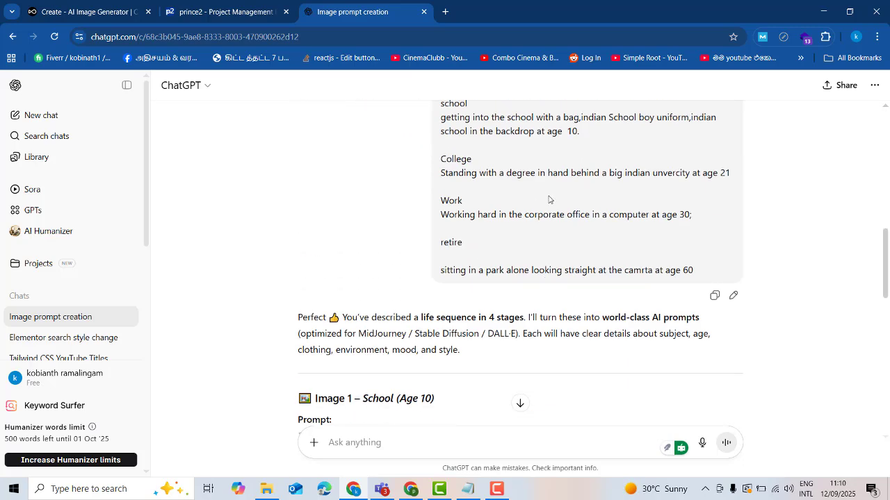
{"action": "scroll", "coordinate": [547, 198], "scroll_direction": "up", "scroll_amount": 3}
{"action": "scroll", "coordinate": [560, 305], "scroll_direction": "down", "scroll_amount": 5}
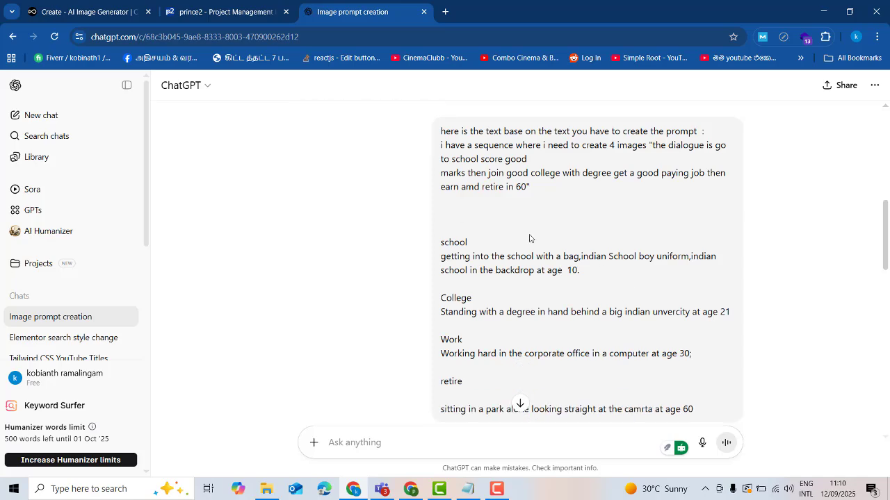
{"action": "scroll", "coordinate": [492, 345], "scroll_direction": "down", "scroll_amount": 1}
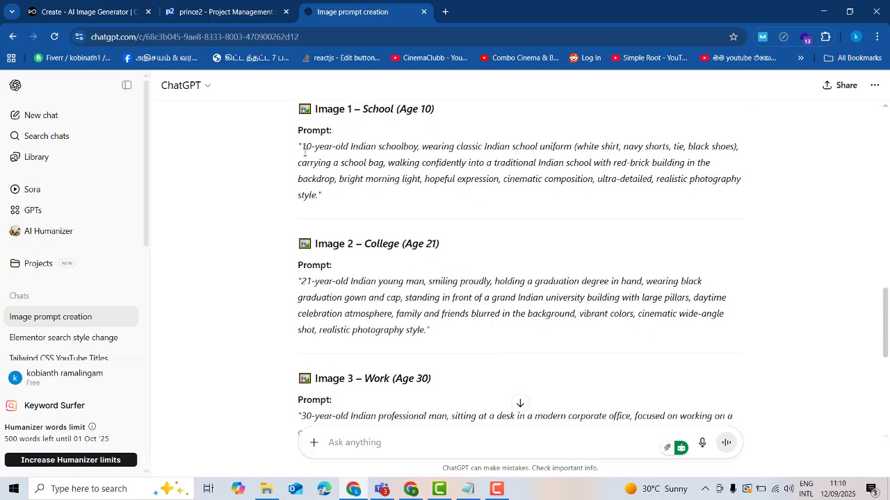
- Compare the generated Image 1 school prompt with the scene descriptions in the original request
{"action": "left_click_drag", "start_coordinate": [302, 148], "coordinate": [320, 195]}
{"action": "scroll", "coordinate": [448, 177], "scroll_direction": "up", "scroll_amount": 6}
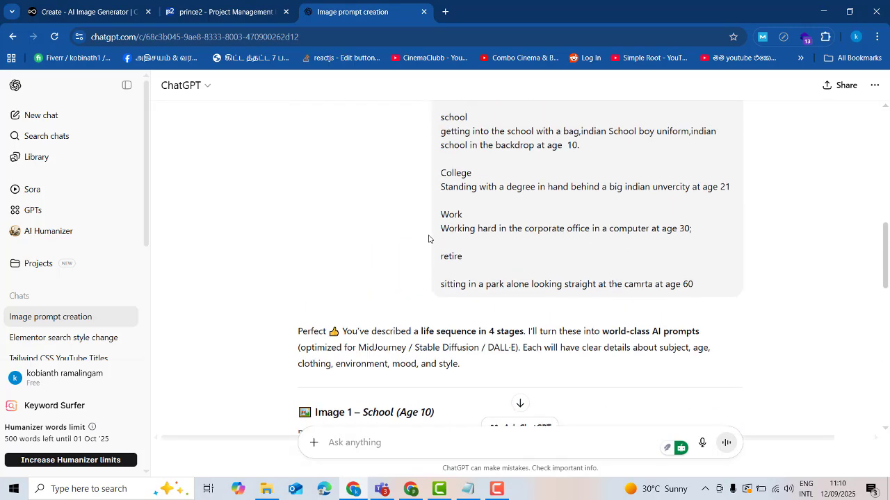
{"action": "left_click_drag", "start_coordinate": [443, 162], "coordinate": [585, 316]}
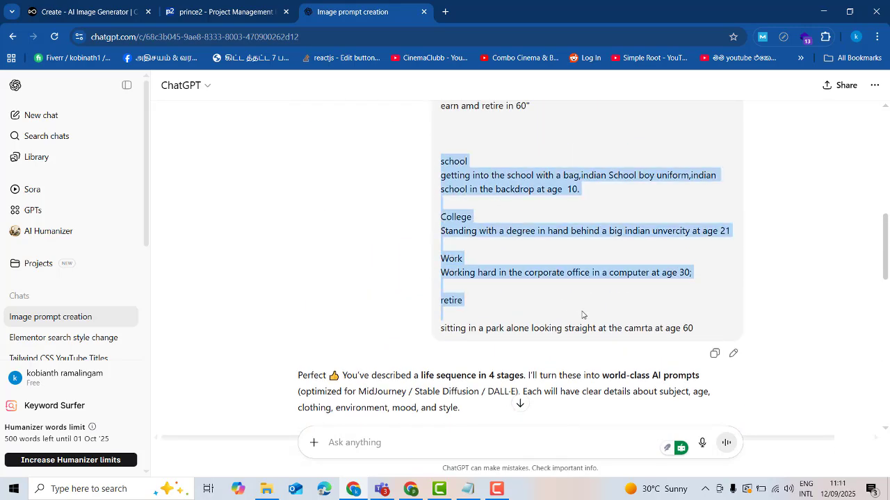
{"action": "scroll", "coordinate": [585, 316], "scroll_direction": "up", "scroll_amount": 3}
{"action": "scroll", "coordinate": [585, 316], "scroll_direction": "down", "scroll_amount": 1}
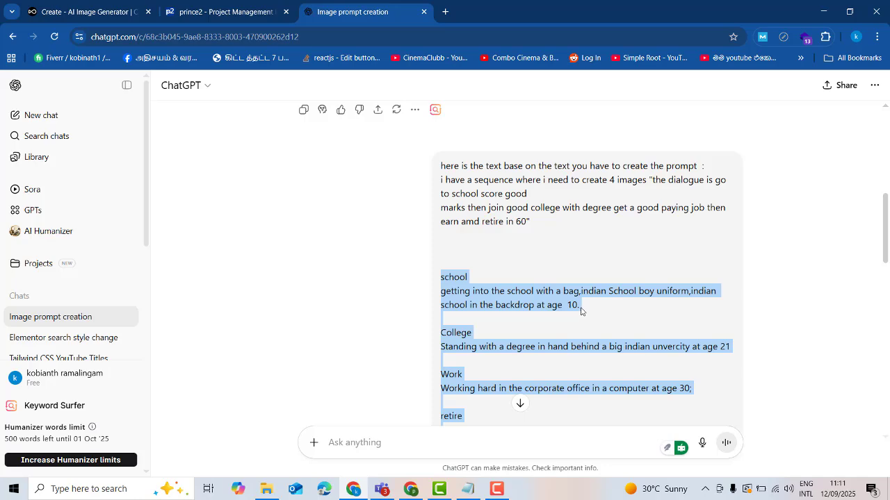
{"action": "scroll", "coordinate": [581, 311], "scroll_direction": "down", "scroll_amount": 2}
{"action": "left_click", "coordinate": [534, 273]}
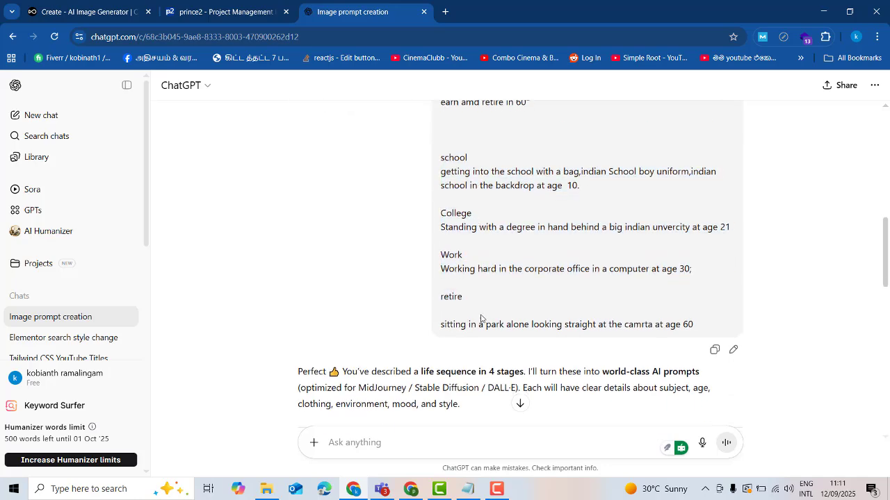
- Review the generated prompts for Image 1 School, Image 2 College, Image 3 Work and Image 4 Retire
{"action": "scroll", "coordinate": [480, 322], "scroll_direction": "down", "scroll_amount": 5}
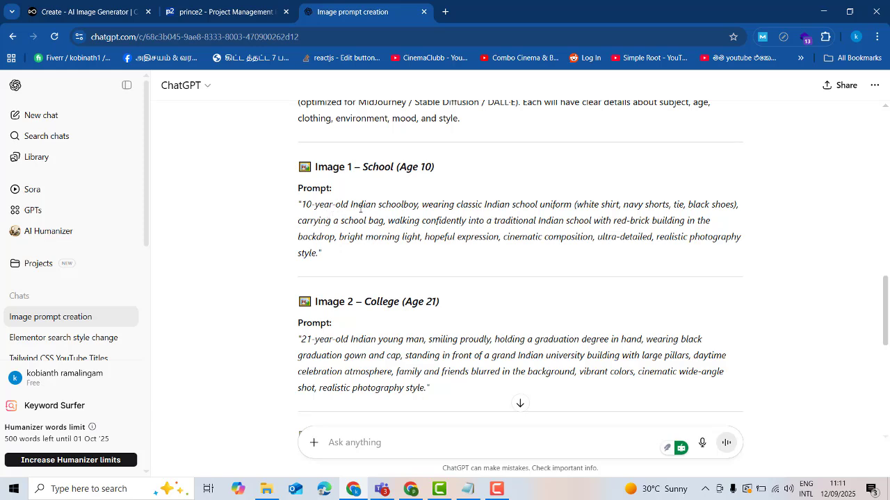
{"action": "left_click_drag", "start_coordinate": [304, 204], "coordinate": [321, 253]}
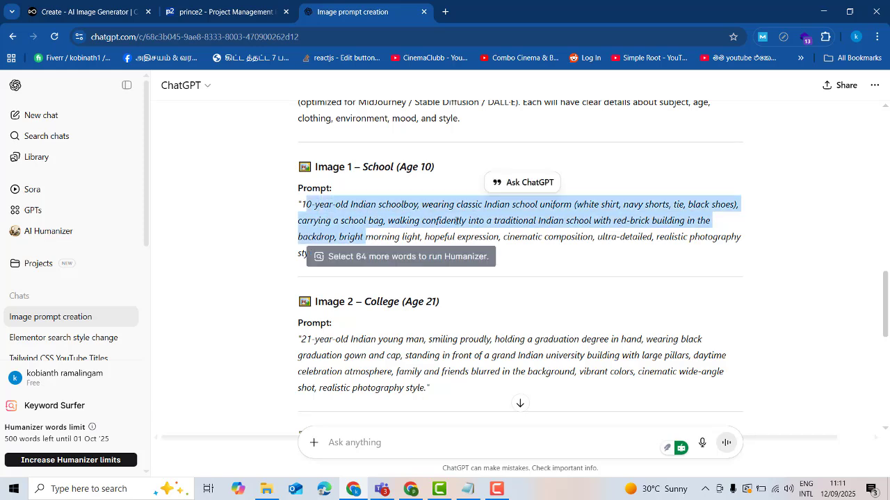
{"action": "left_click", "coordinate": [547, 209]}
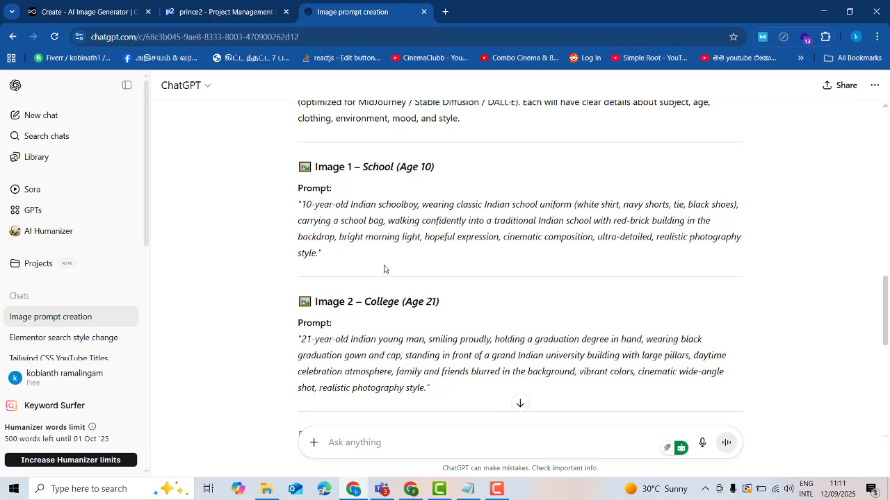
{"action": "scroll", "coordinate": [384, 269], "scroll_direction": "down", "scroll_amount": 3}
{"action": "left_click_drag", "start_coordinate": [300, 162], "coordinate": [435, 219]}
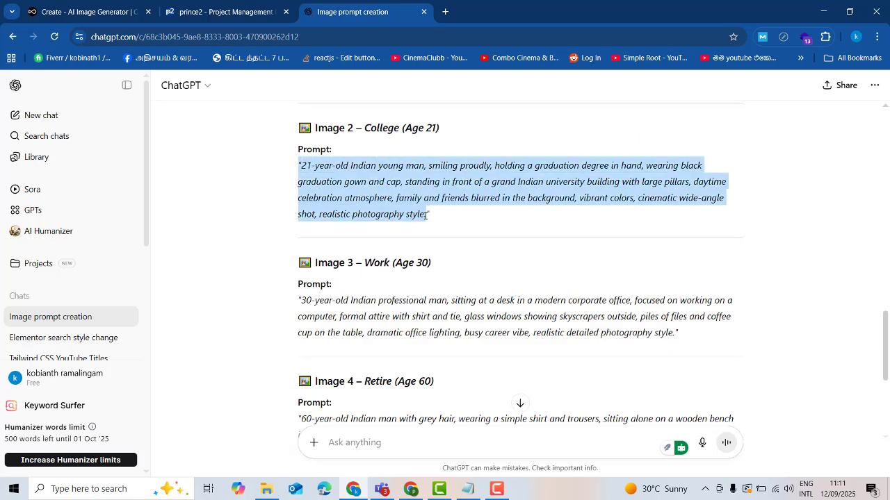
{"action": "scroll", "coordinate": [313, 251], "scroll_direction": "down", "scroll_amount": 1}
{"action": "left_click_drag", "start_coordinate": [301, 242], "coordinate": [674, 275]}
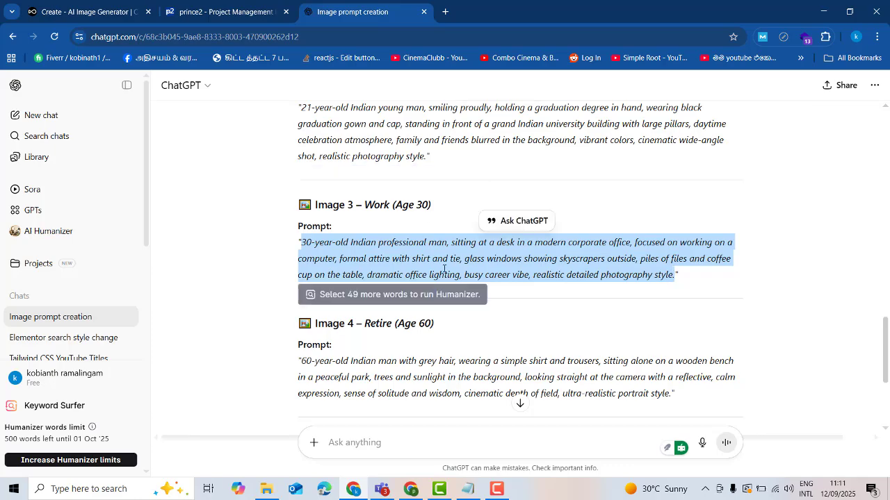
{"action": "scroll", "coordinate": [514, 320], "scroll_direction": "down", "scroll_amount": 2}
{"action": "left_click", "coordinate": [305, 246]}
{"action": "left_click_drag", "start_coordinate": [304, 246], "coordinate": [670, 277]}
{"action": "scroll", "coordinate": [594, 209], "scroll_direction": "up", "scroll_amount": 5}
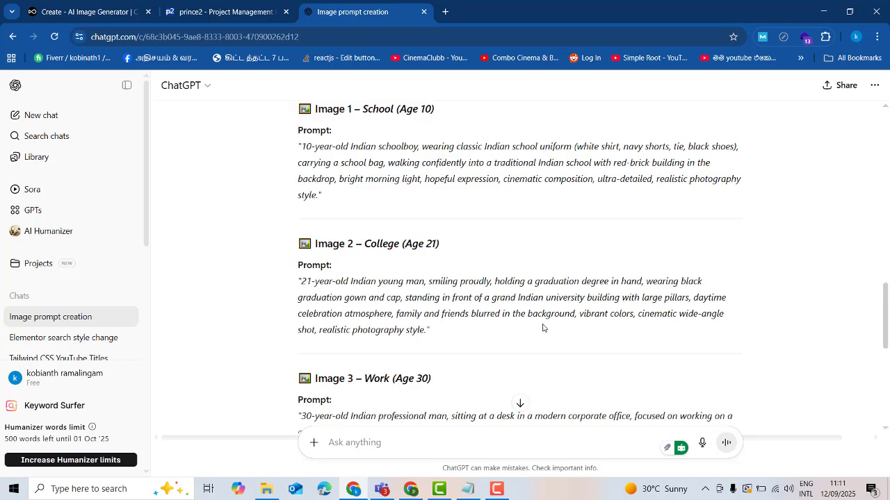
{"action": "scroll", "coordinate": [542, 328], "scroll_direction": "down", "scroll_amount": 1}
{"action": "scroll", "coordinate": [505, 253], "scroll_direction": "up", "scroll_amount": 2}
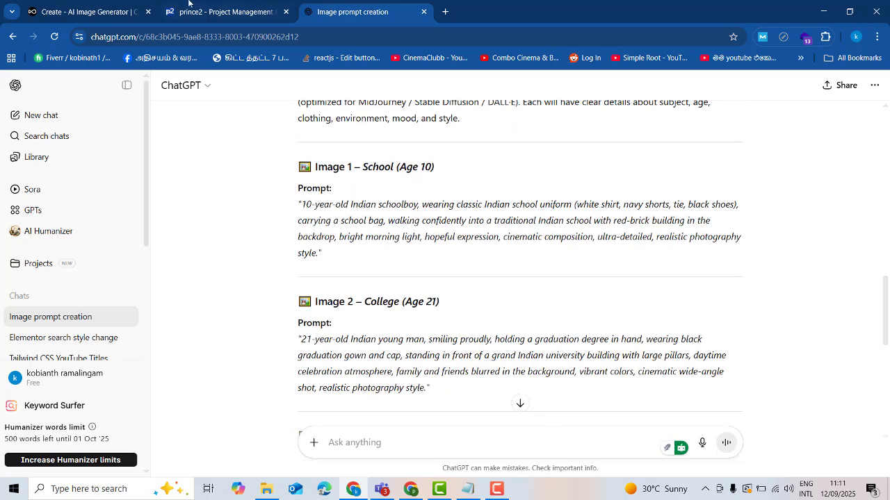
- Switch to the OpenArt image creation page to view the schoolboy prompt and generation settings
{"action": "left_click", "coordinate": [83, 12]}
{"action": "scroll", "coordinate": [128, 243], "scroll_direction": "up", "scroll_amount": 3}
{"action": "left_click", "coordinate": [347, 12]}
{"action": "left_click", "coordinate": [92, 10]}
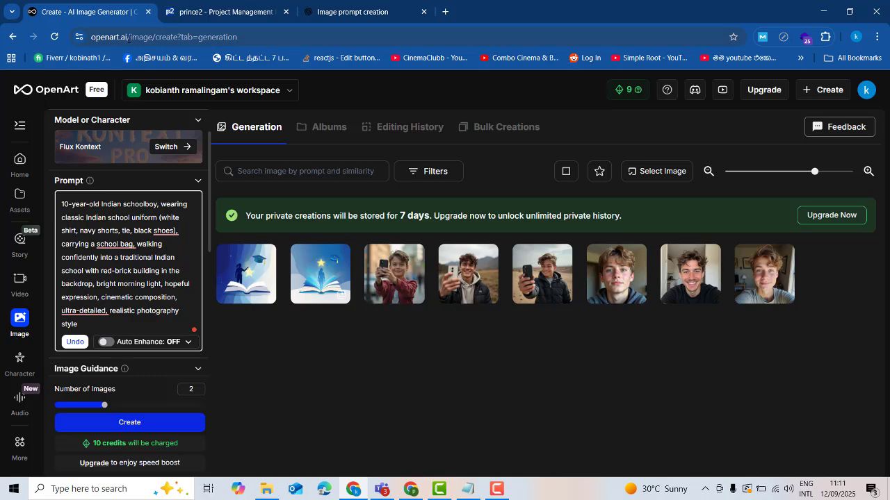
- Open google.com in a new browser tab
{"action": "left_click", "coordinate": [447, 11]}
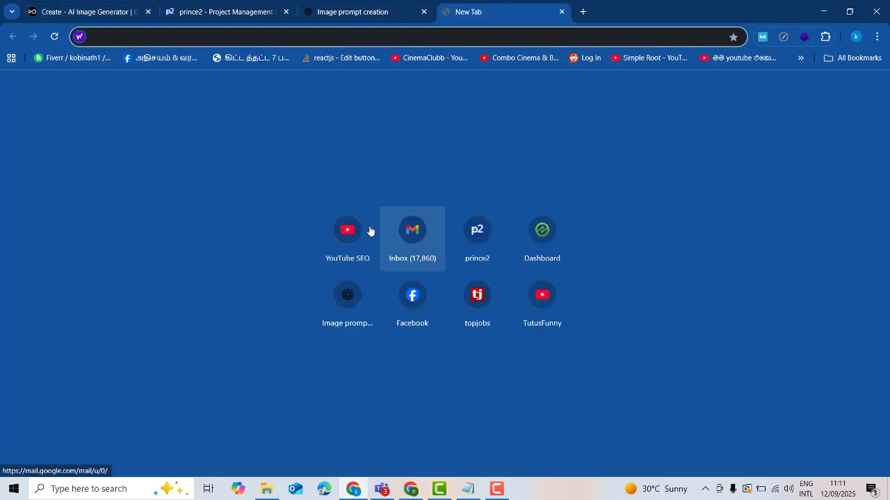
{"action": "type", "text": "g"}
{"action": "key", "text": "Return"}
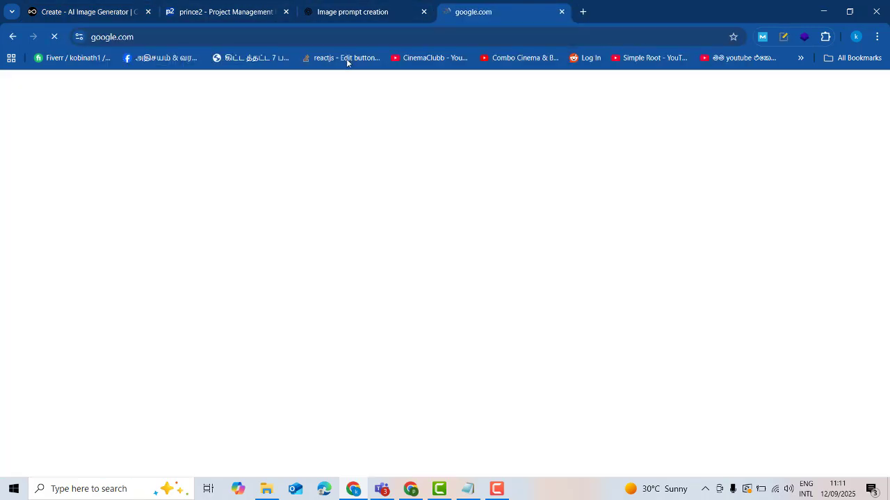
- Search Google for "open art ai" and look through the OpenArt results
{"action": "type", "text": "opren"}
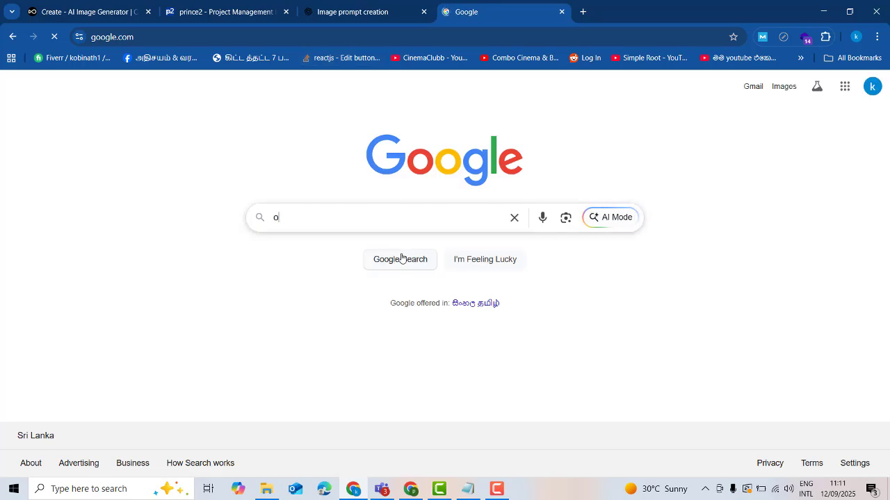
{"action": "key", "text": "BackSpace"}
{"action": "key", "text": "BackSpace"}
{"action": "key", "text": "BackSpace"}
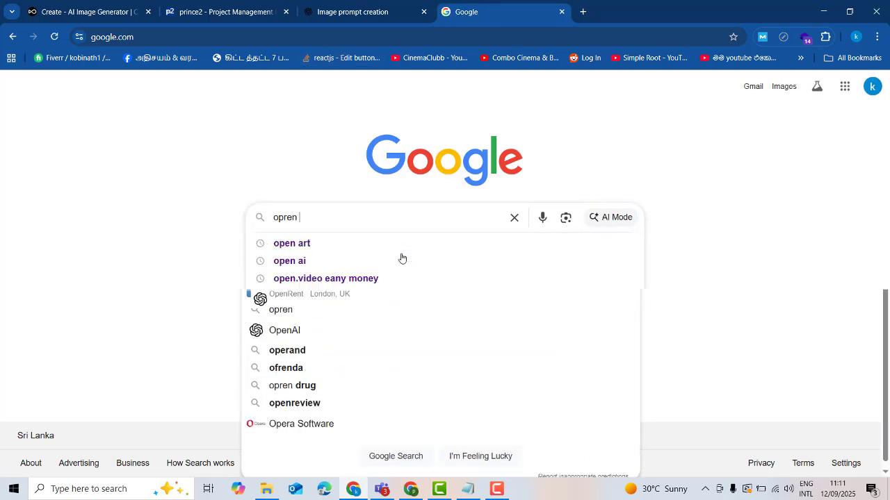
{"action": "type", "text": "e"}
{"action": "key", "text": "Down"}
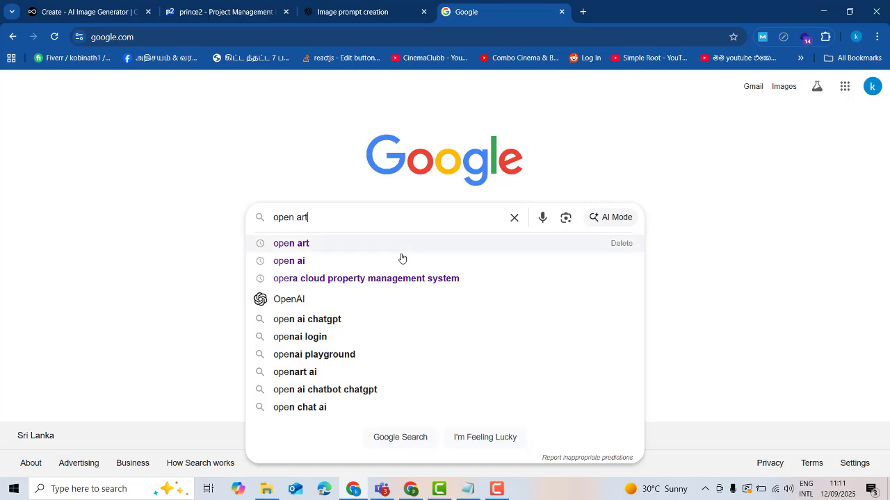
{"action": "type", "text": "ai"}
{"action": "key", "text": "Return"}
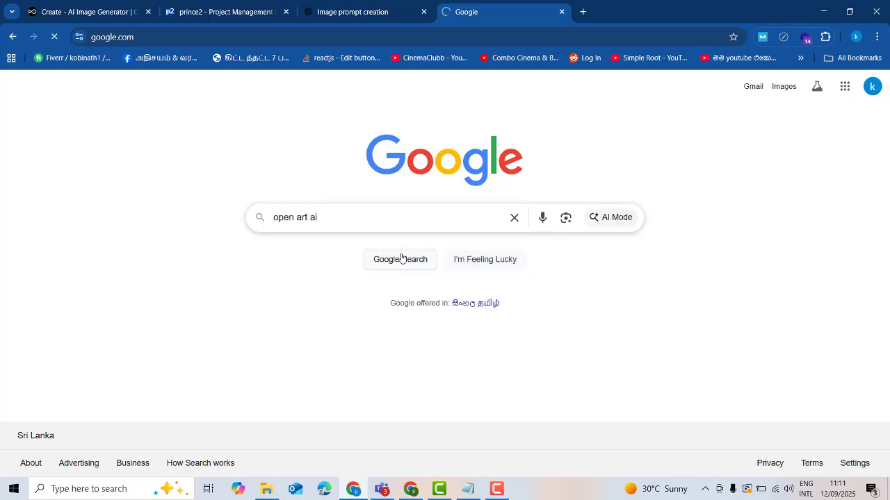
{"action": "scroll", "coordinate": [206, 182], "scroll_direction": "down", "scroll_amount": 5}
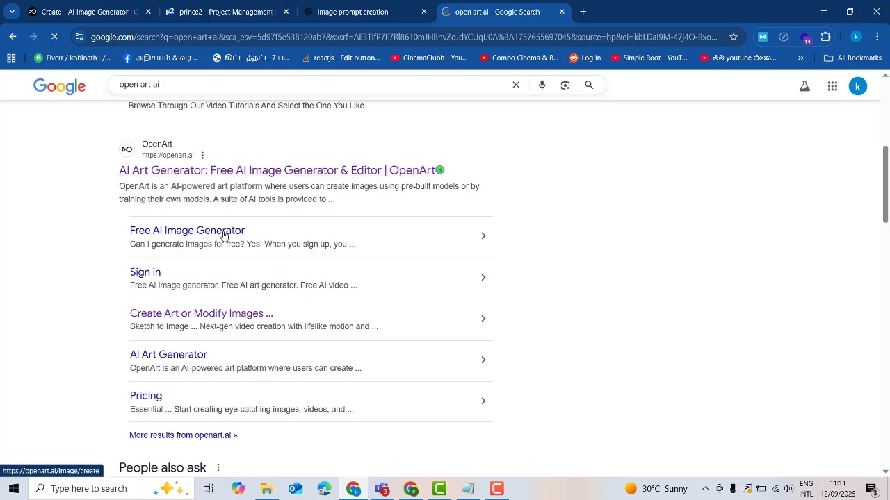
- Return to the OpenArt image creation page and review the model, schoolboy prompt and Omni Reference photo
{"action": "left_click", "coordinate": [333, 12]}
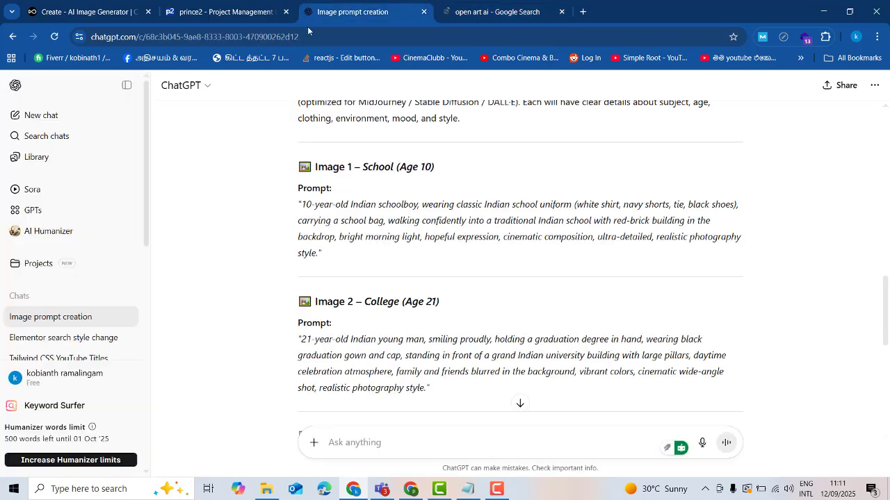
{"action": "left_click", "coordinate": [90, 12]}
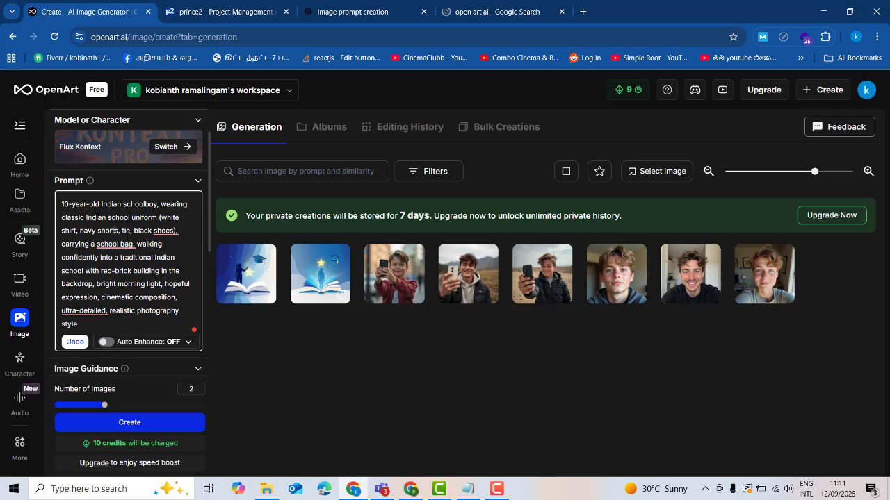
{"action": "scroll", "coordinate": [115, 231], "scroll_direction": "up", "scroll_amount": 1}
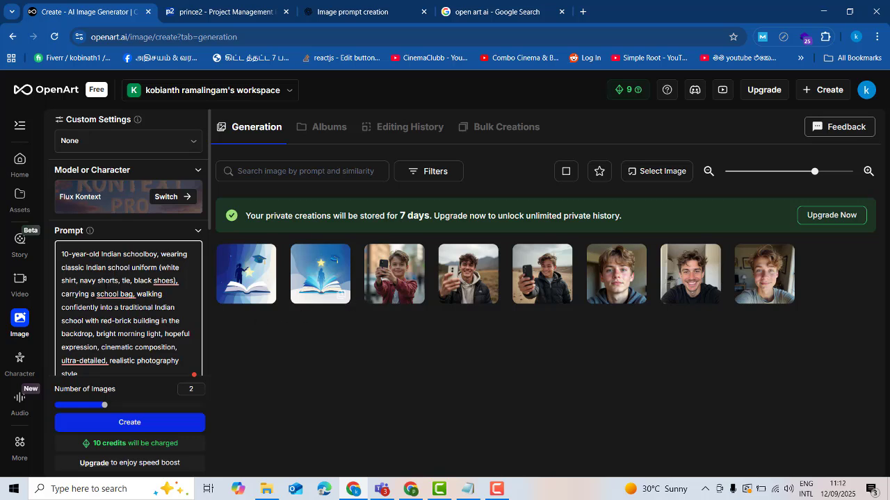
{"action": "scroll", "coordinate": [97, 278], "scroll_direction": "down", "scroll_amount": 3}
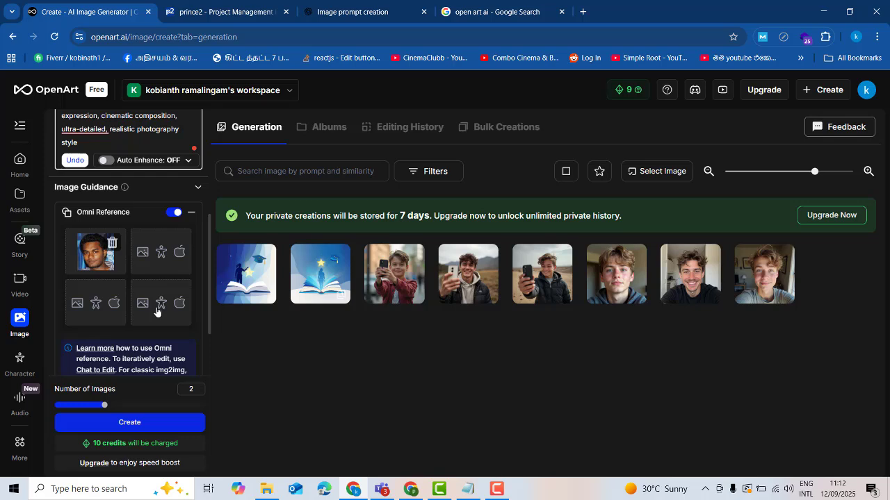
{"action": "scroll", "coordinate": [100, 327], "scroll_direction": "up", "scroll_amount": 1}
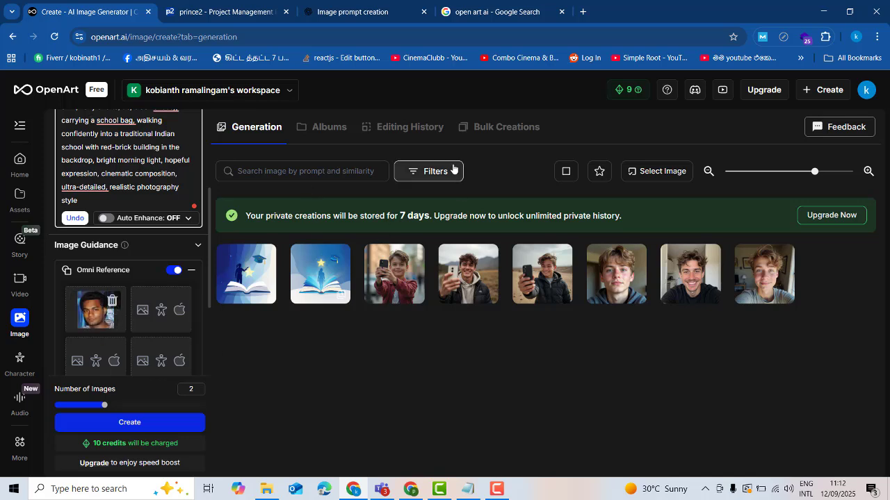
- Switch to OpenArt in the other browser window and review its model, schoolboy prompt and Omni Reference settings
{"action": "left_click", "coordinate": [411, 488]}
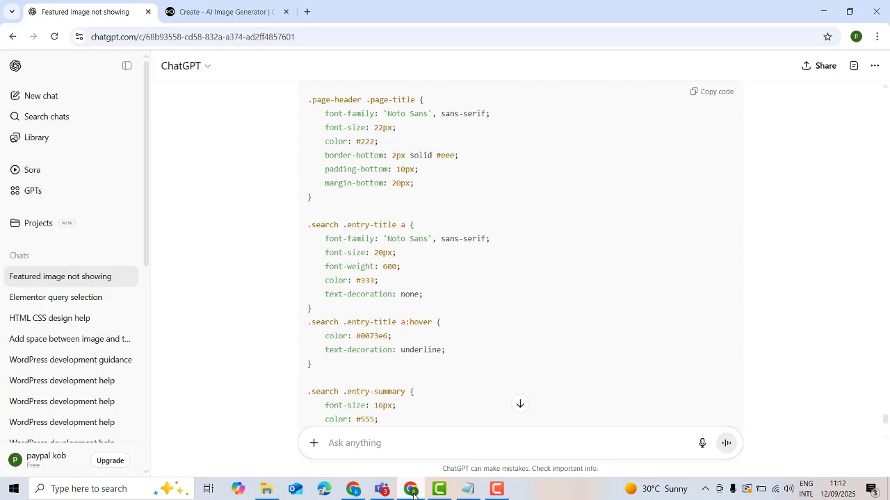
{"action": "left_click", "coordinate": [222, 11]}
{"action": "scroll", "coordinate": [111, 291], "scroll_direction": "down", "scroll_amount": 3}
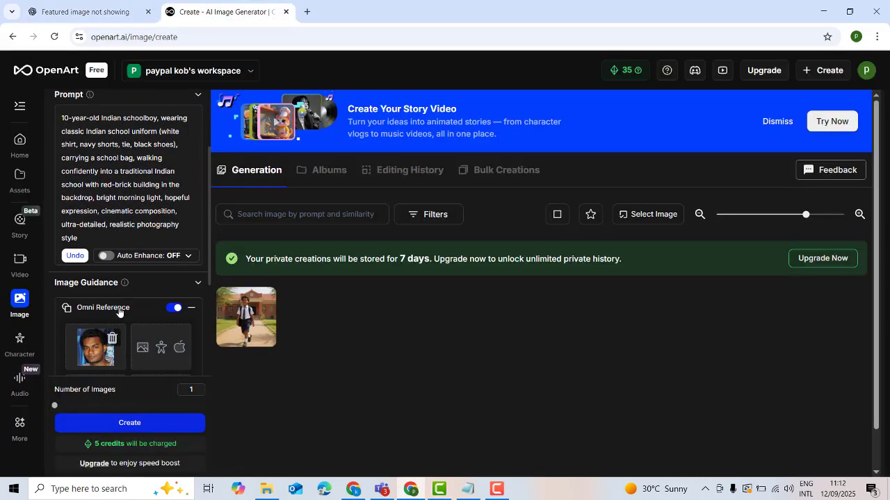
{"action": "scroll", "coordinate": [109, 141], "scroll_direction": "up", "scroll_amount": 5}
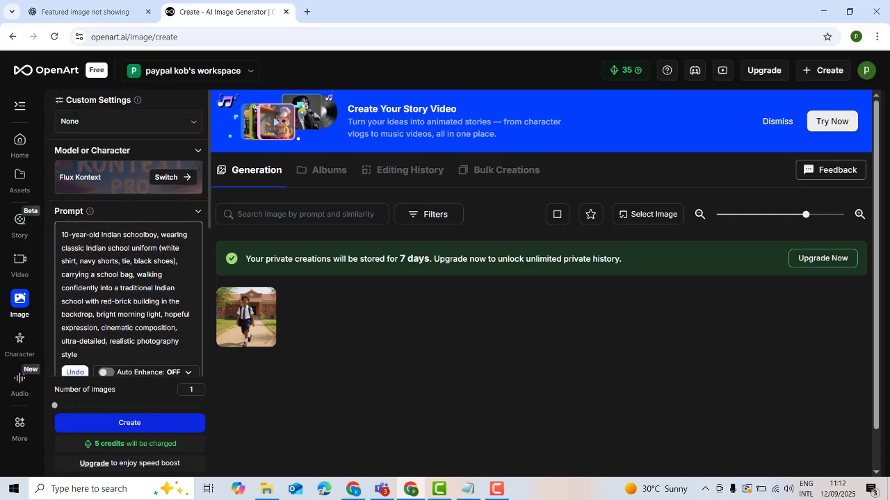
{"action": "scroll", "coordinate": [131, 294], "scroll_direction": "down", "scroll_amount": 5}
{"action": "scroll", "coordinate": [131, 300], "scroll_direction": "up", "scroll_amount": 2}
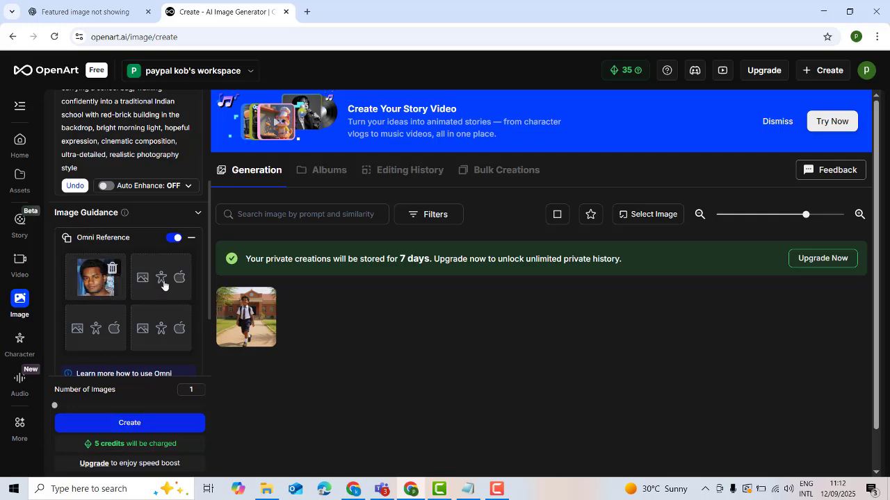
- View the generated schoolboy image enlarged with its generation details, and return to the creation page
{"action": "left_click", "coordinate": [246, 318]}
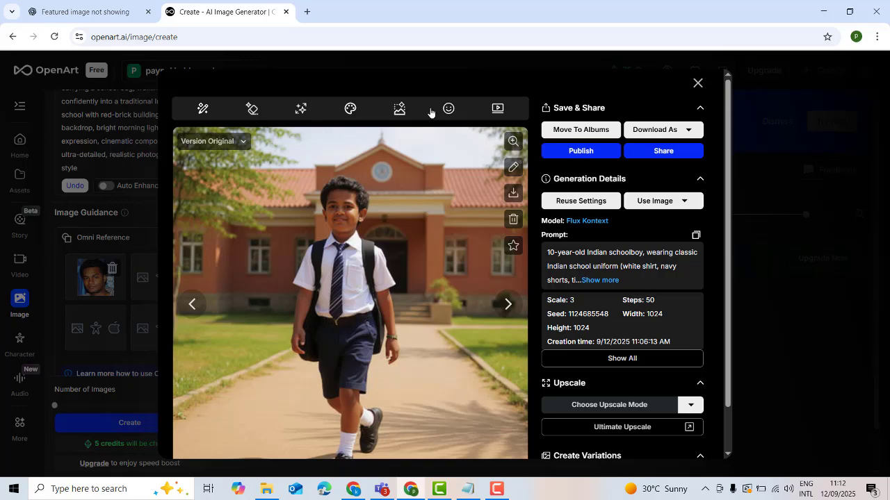
{"action": "left_click", "coordinate": [697, 83]}
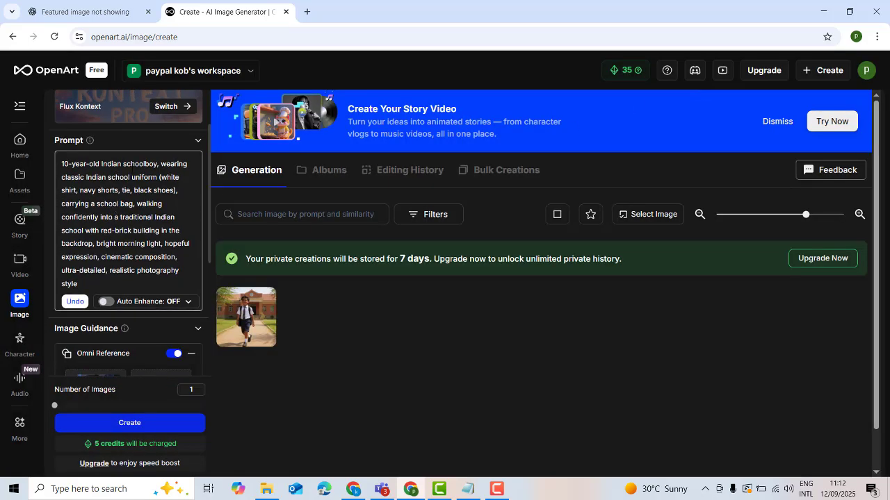
{"action": "left_click", "coordinate": [254, 328]}
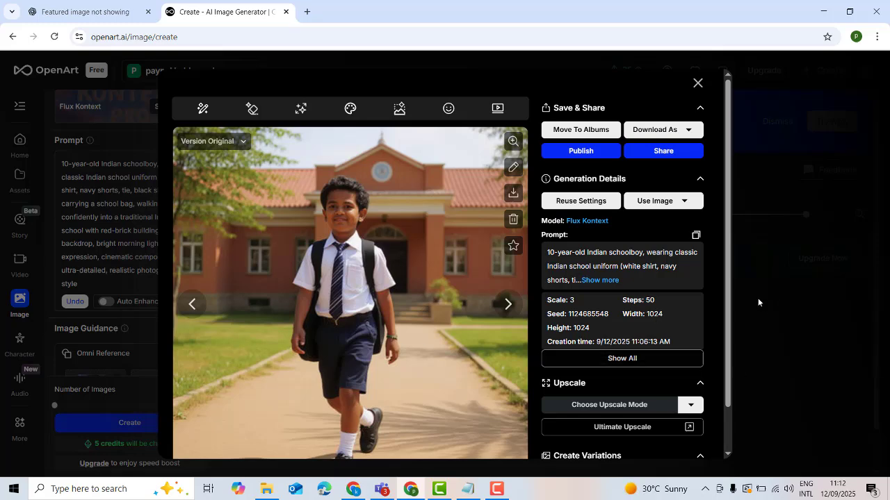
{"action": "scroll", "coordinate": [701, 301], "scroll_direction": "down", "scroll_amount": 1}
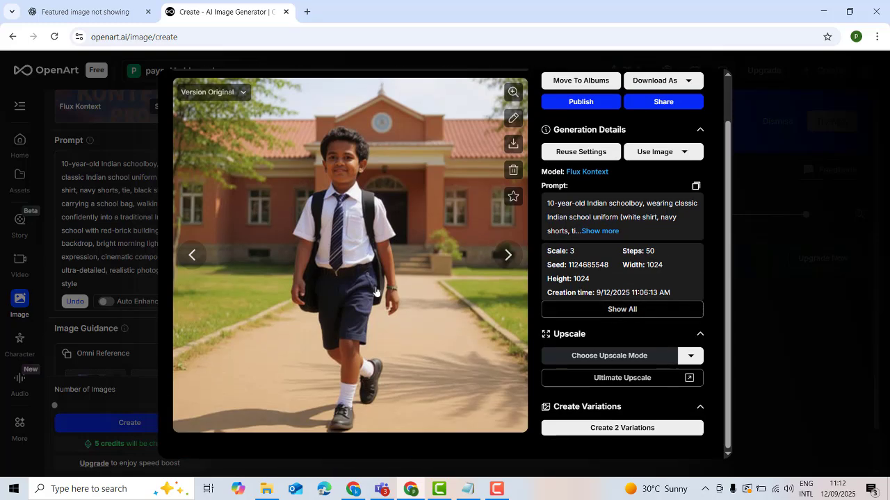
{"action": "left_click", "coordinate": [757, 144]}
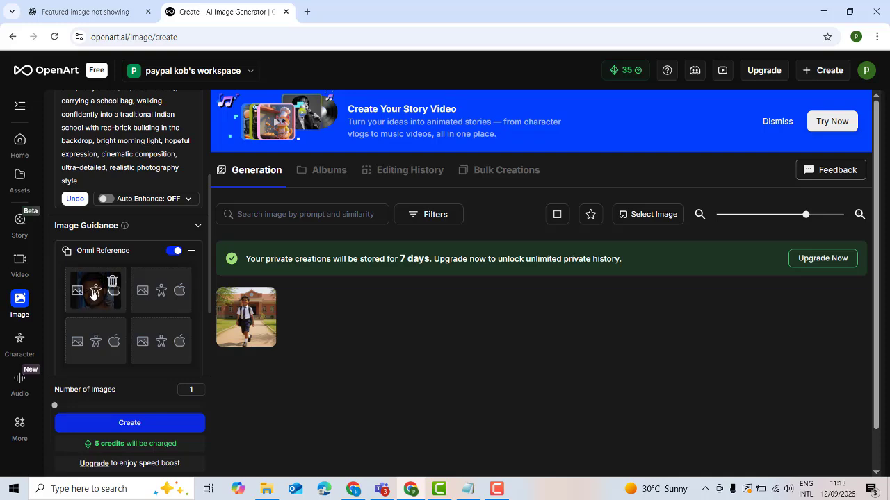
- Clear the schoolboy text from the image prompt
{"action": "scroll", "coordinate": [115, 299], "scroll_direction": "up", "scroll_amount": 2}
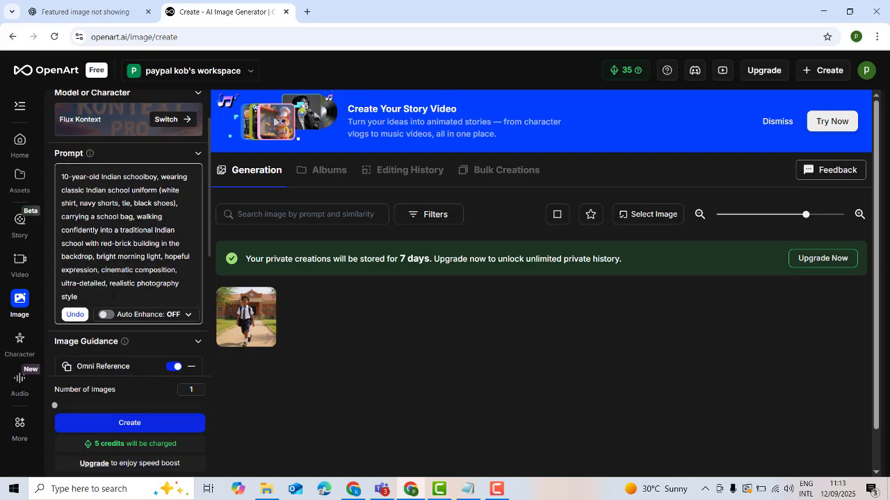
{"action": "left_click_drag", "start_coordinate": [78, 297], "coordinate": [48, 178]}
{"action": "key", "text": "BackSpace"}
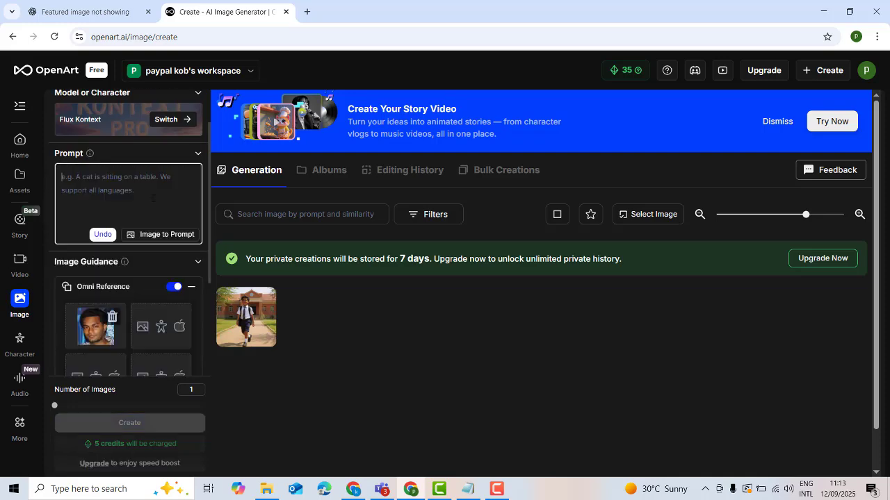
- Copy the Image 2 College (Age 21) prompt text from the ChatGPT conversation in the first browser window
{"action": "left_click", "coordinate": [352, 490]}
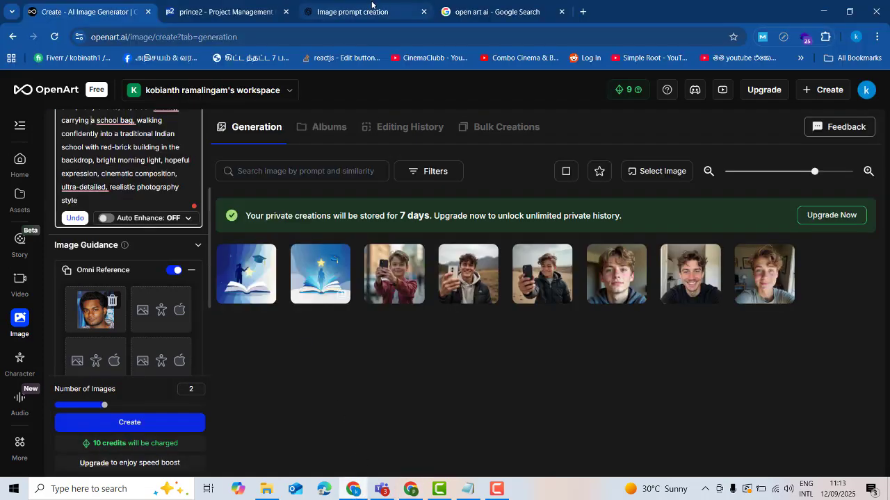
{"action": "left_click", "coordinate": [375, 7]}
{"action": "left_click_drag", "start_coordinate": [303, 338], "coordinate": [429, 391]}
{"action": "key", "text": "ctrl+c"}
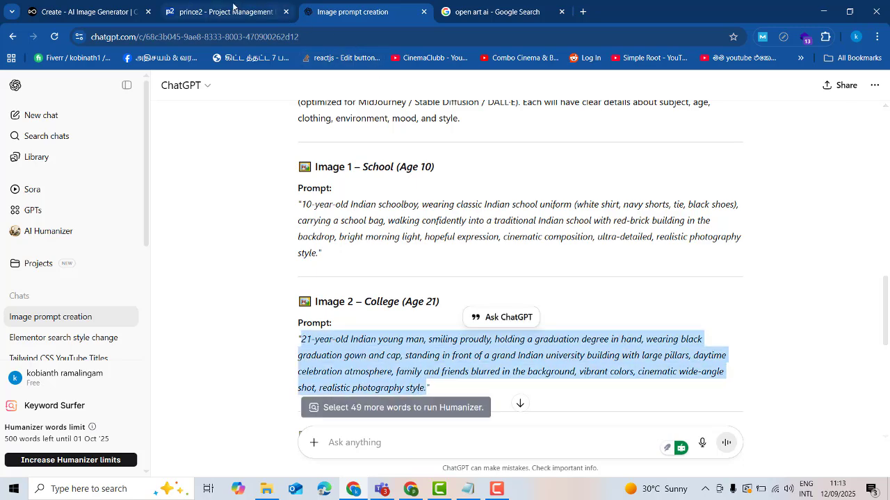
- Replace the schoolboy prompt in OpenArt with the copied 21-year-old graduate prompt
{"action": "left_click", "coordinate": [67, 4]}
{"action": "scroll", "coordinate": [132, 234], "scroll_direction": "up", "scroll_amount": 3}
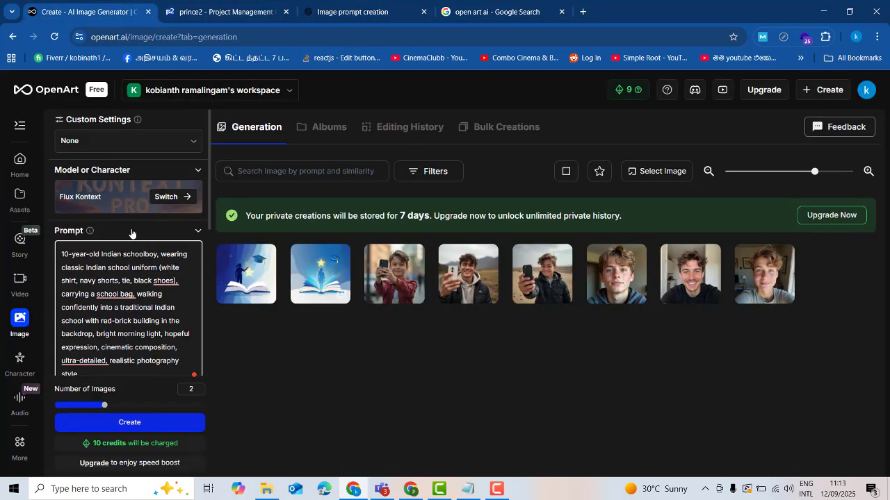
{"action": "scroll", "coordinate": [114, 294], "scroll_direction": "down", "scroll_amount": 2}
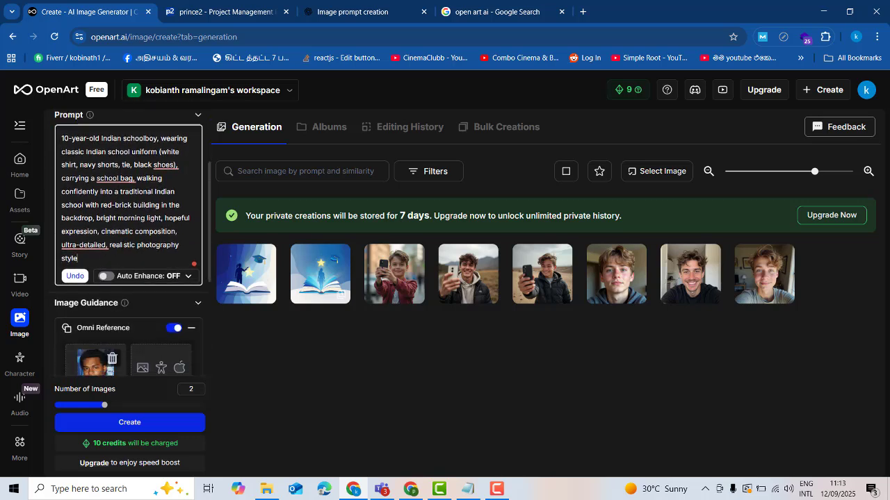
{"action": "key", "text": "ctrl+a"}
{"action": "key", "text": "ctrl+v"}
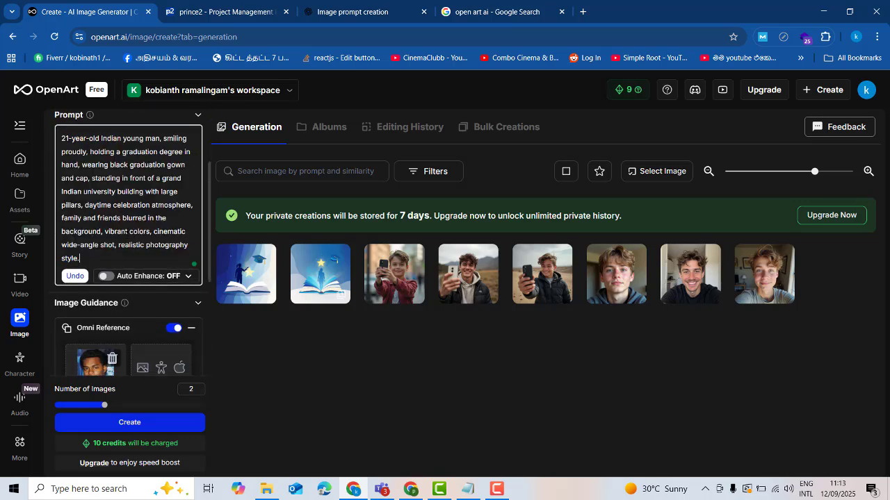
- Set the number of images to 1 and generate the graduate image
{"action": "left_click", "coordinate": [128, 424]}
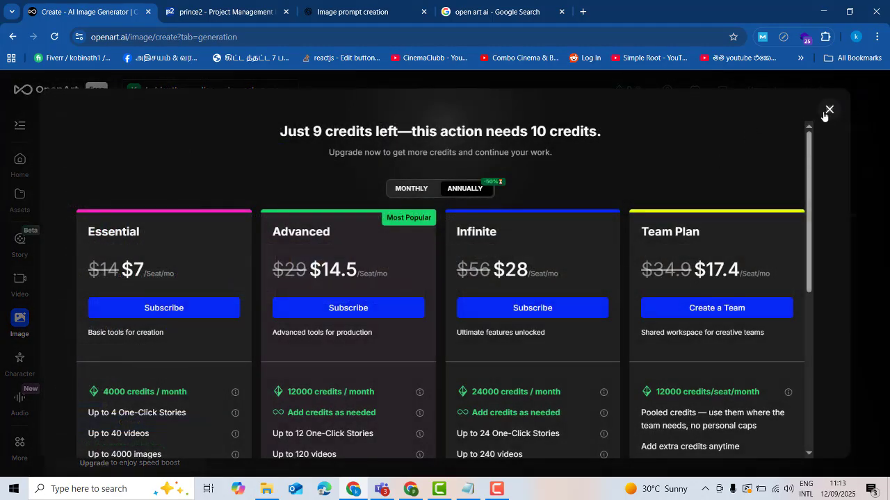
{"action": "left_click", "coordinate": [827, 111]}
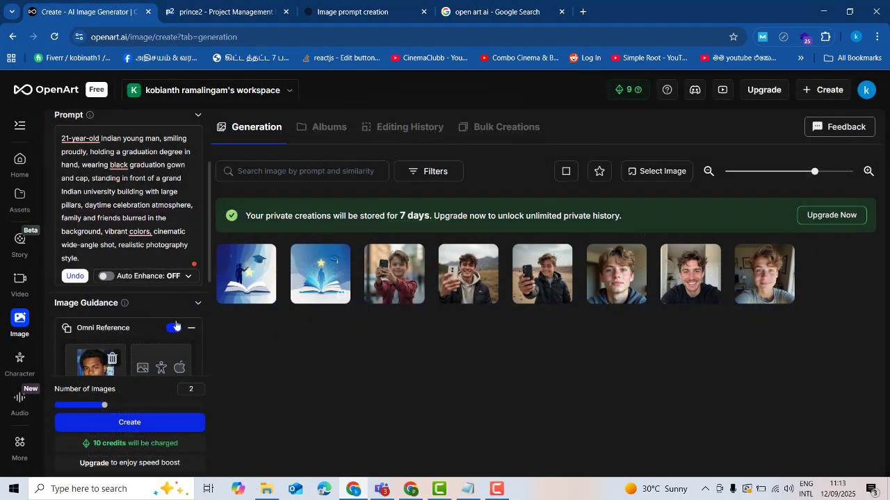
{"action": "scroll", "coordinate": [178, 328], "scroll_direction": "down", "scroll_amount": 1}
{"action": "left_click_drag", "start_coordinate": [196, 390], "coordinate": [180, 393]}
{"action": "type", "text": "1"}
{"action": "left_click", "coordinate": [163, 422]}
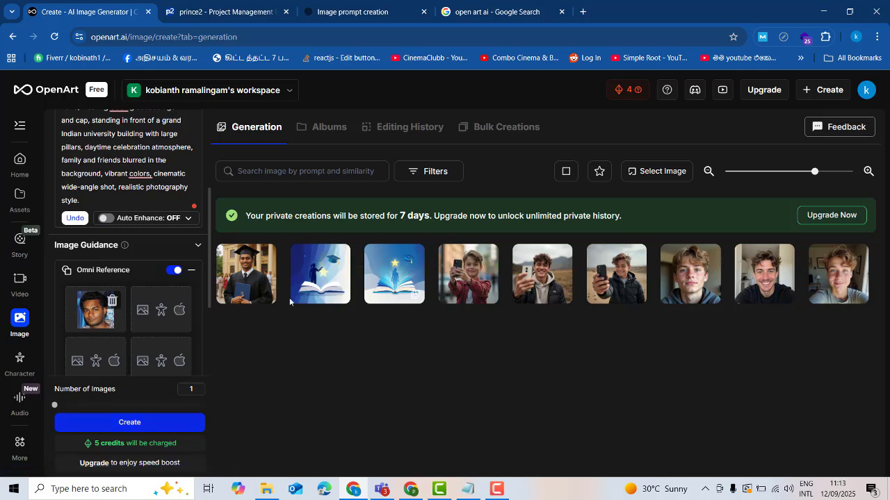
- View the generated graduation image enlarged, and compare it with the reference photo and the prompt
{"action": "left_click", "coordinate": [243, 267]}
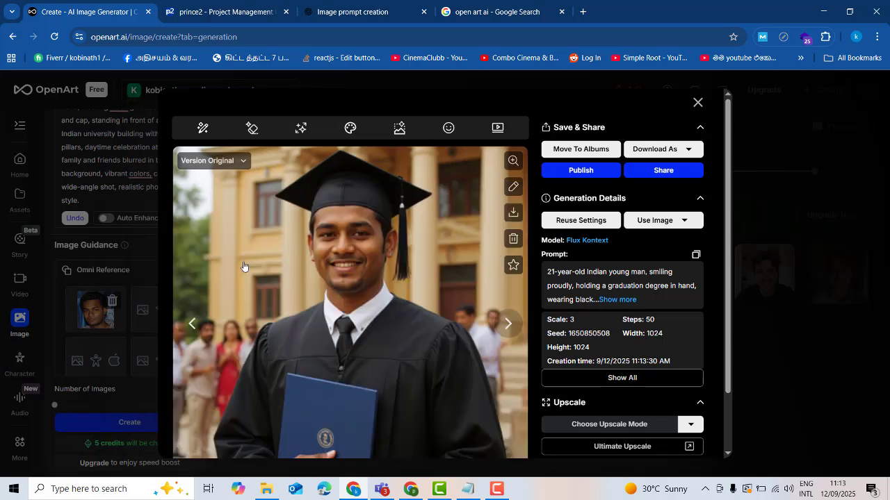
{"action": "left_click", "coordinate": [697, 102]}
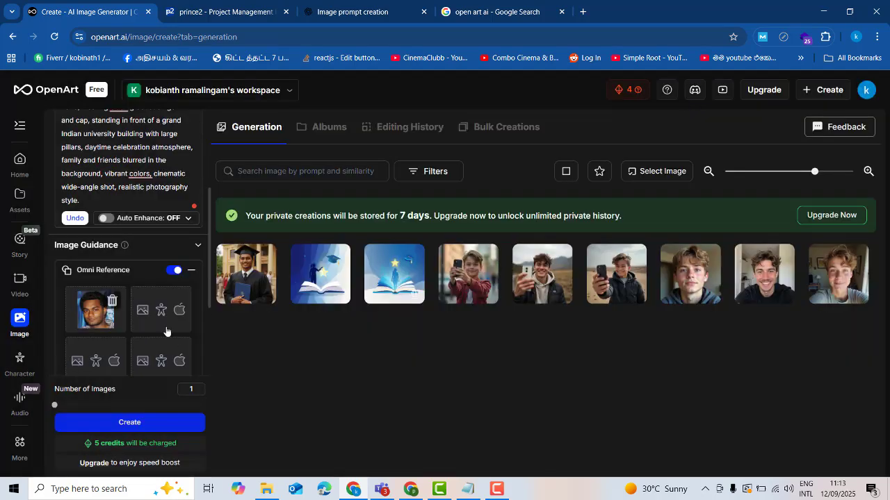
{"action": "left_click", "coordinate": [266, 272]}
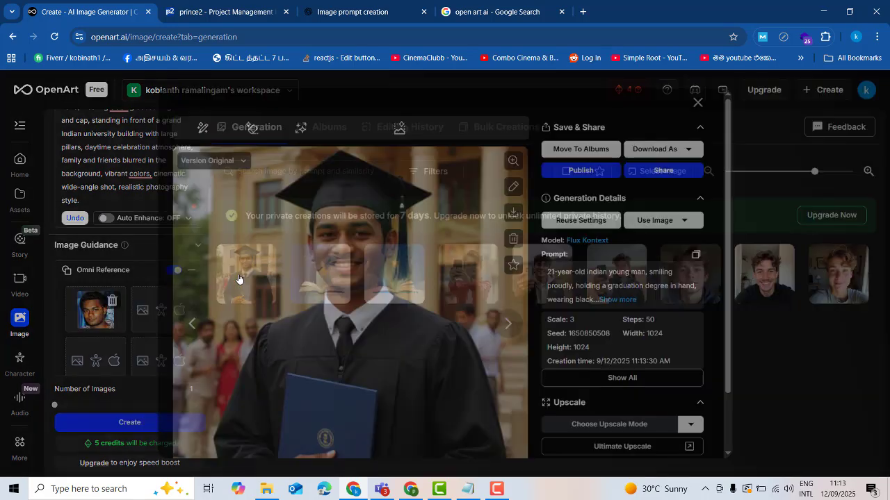
{"action": "left_click", "coordinate": [698, 103]}
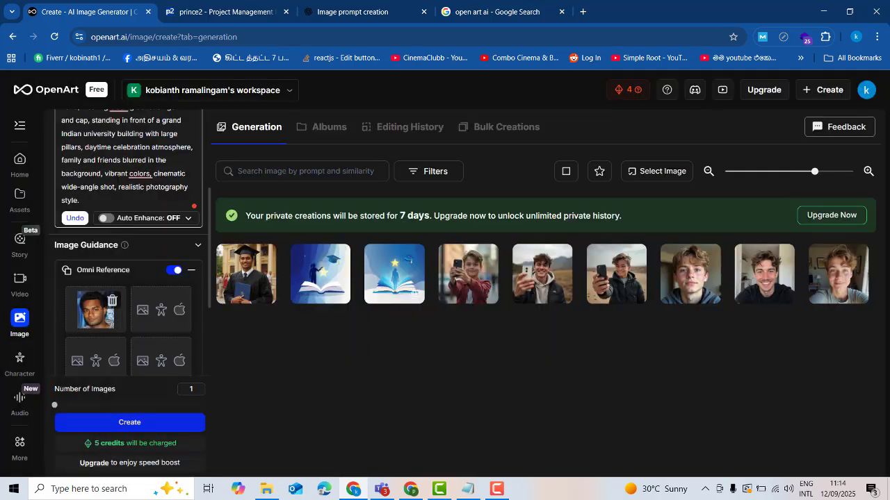
{"action": "scroll", "coordinate": [132, 191], "scroll_direction": "up", "scroll_amount": 2}
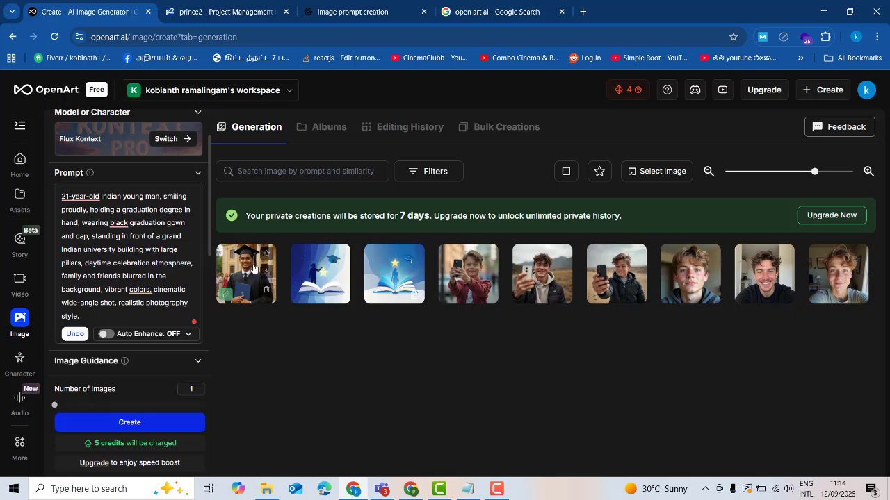
- Copy the Image 3 Work (Age 30) prompt text from the ChatGPT conversation
{"action": "left_click", "coordinate": [448, 488]}
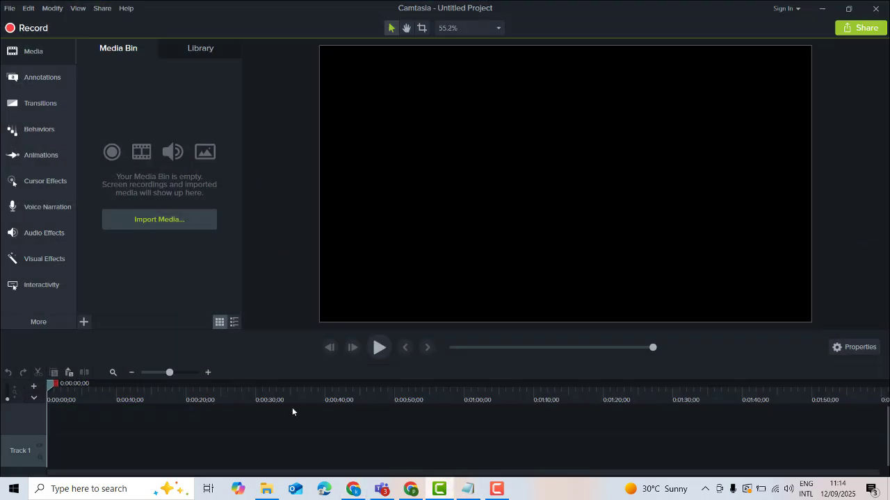
{"action": "left_click", "coordinate": [818, 8]}
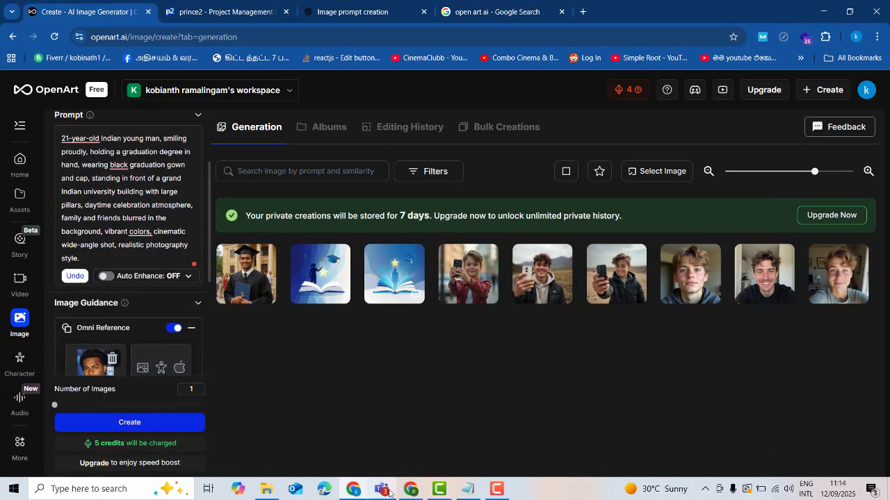
{"action": "left_click", "coordinate": [339, 4]}
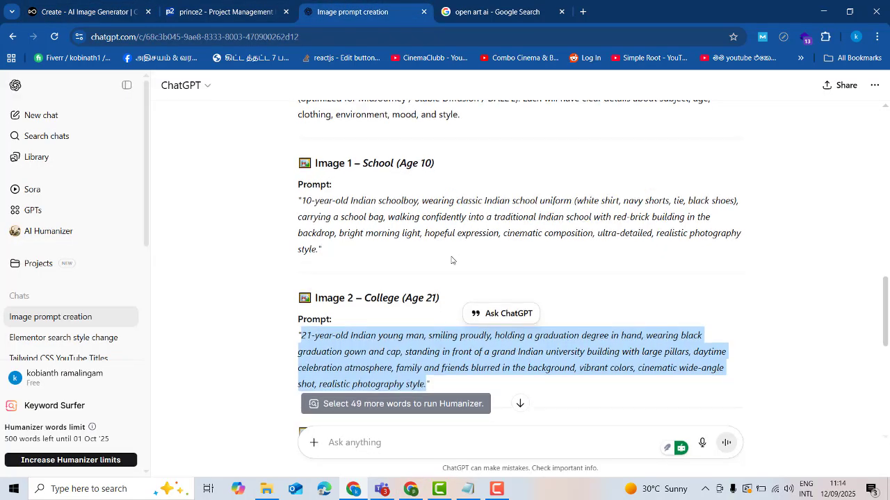
{"action": "scroll", "coordinate": [297, 258], "scroll_direction": "down", "scroll_amount": 3}
{"action": "left_click_drag", "start_coordinate": [302, 242], "coordinate": [676, 275]}
{"action": "key", "text": "ctrl+c"}
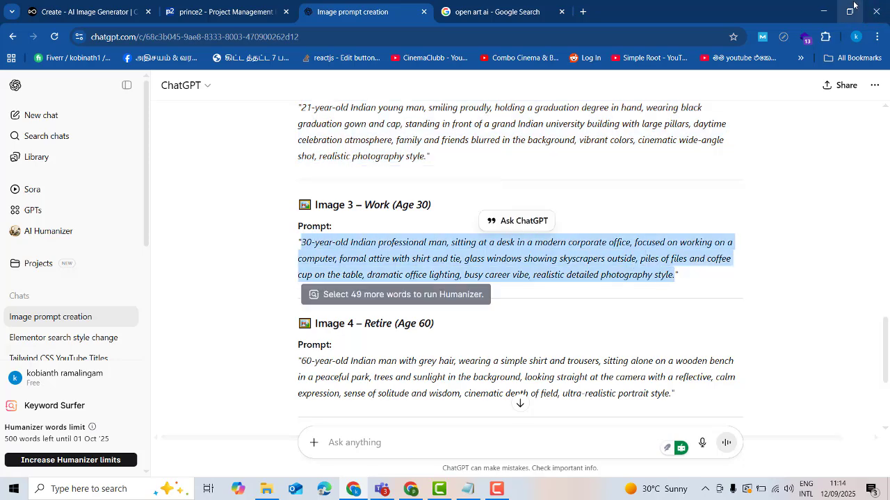
- Enter the copied 30-year-old office professional prompt as the image prompt in the second OpenArt browser window
{"action": "left_click", "coordinate": [823, 11]}
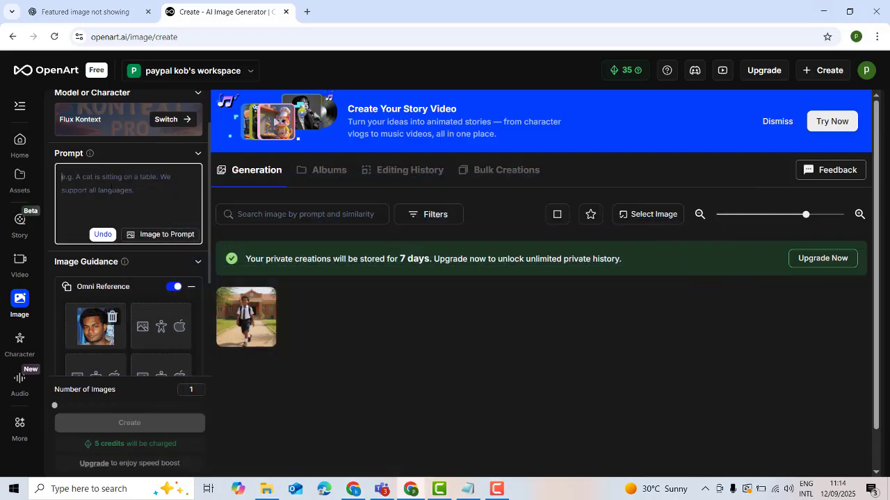
{"action": "key", "text": "ctrl+v"}
{"action": "scroll", "coordinate": [137, 227], "scroll_direction": "up", "scroll_amount": 1}
{"action": "scroll", "coordinate": [137, 227], "scroll_direction": "down", "scroll_amount": 3}
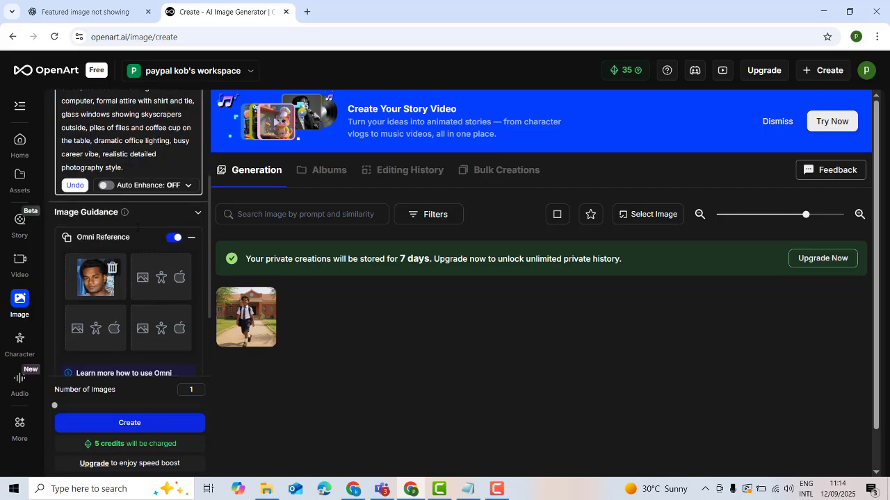
{"action": "left_click", "coordinate": [353, 488]}
{"action": "left_click", "coordinate": [405, 488]}
{"action": "scroll", "coordinate": [129, 208], "scroll_direction": "up", "scroll_amount": 1}
{"action": "triple_click", "coordinate": [115, 202]}
{"action": "key", "text": "ctrl+v"}
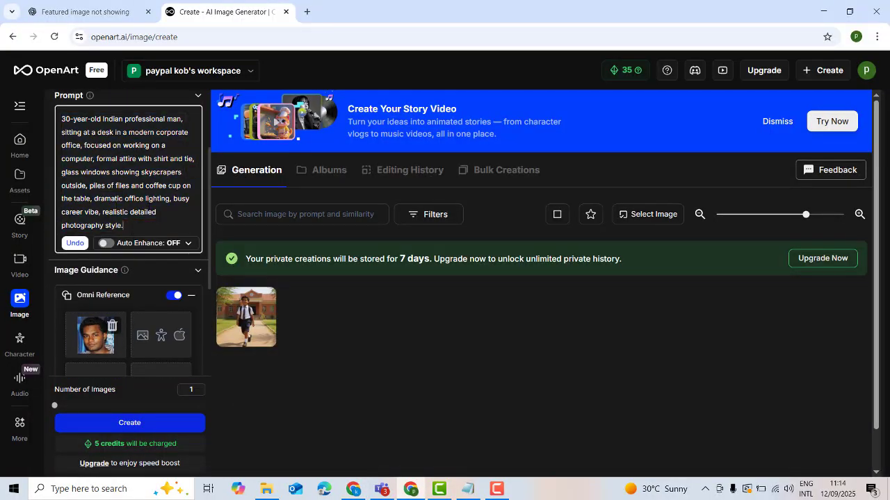
- Generate one image of the 30-year-old office professional, using the reference photo
{"action": "scroll", "coordinate": [128, 278], "scroll_direction": "up", "scroll_amount": 2}
{"action": "scroll", "coordinate": [136, 327], "scroll_direction": "down", "scroll_amount": 1}
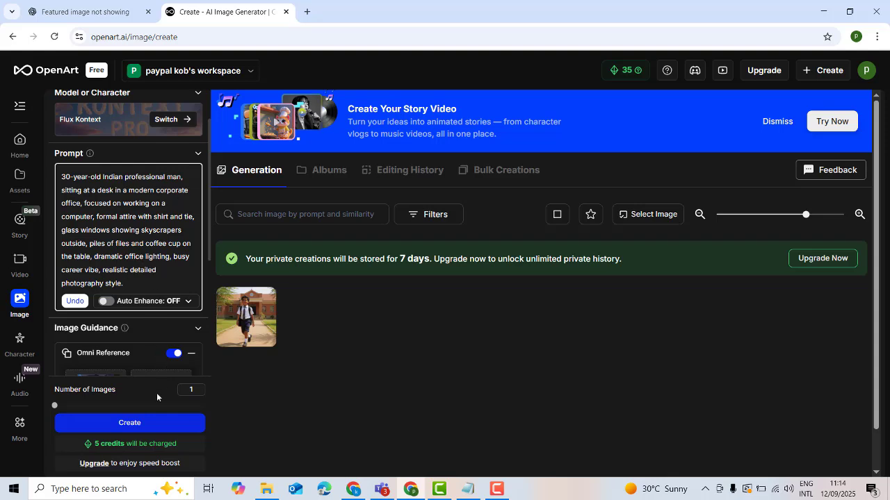
{"action": "left_click", "coordinate": [120, 425]}
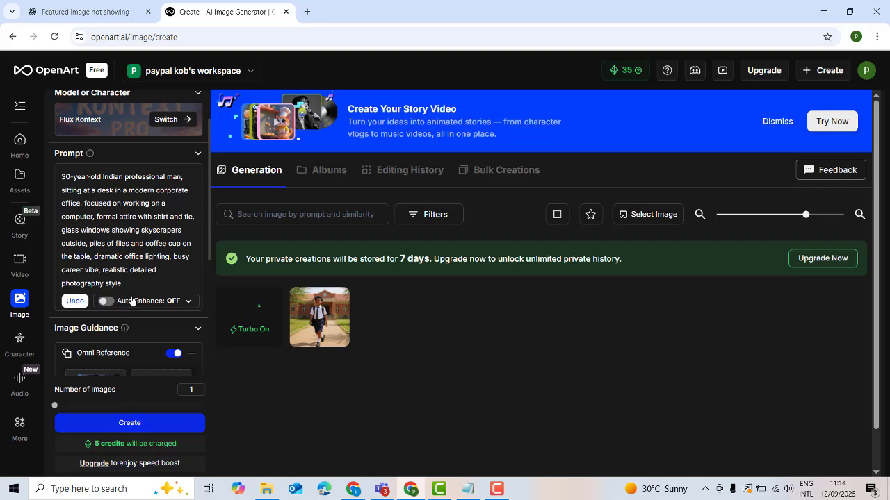
{"action": "scroll", "coordinate": [131, 300], "scroll_direction": "down", "scroll_amount": 2}
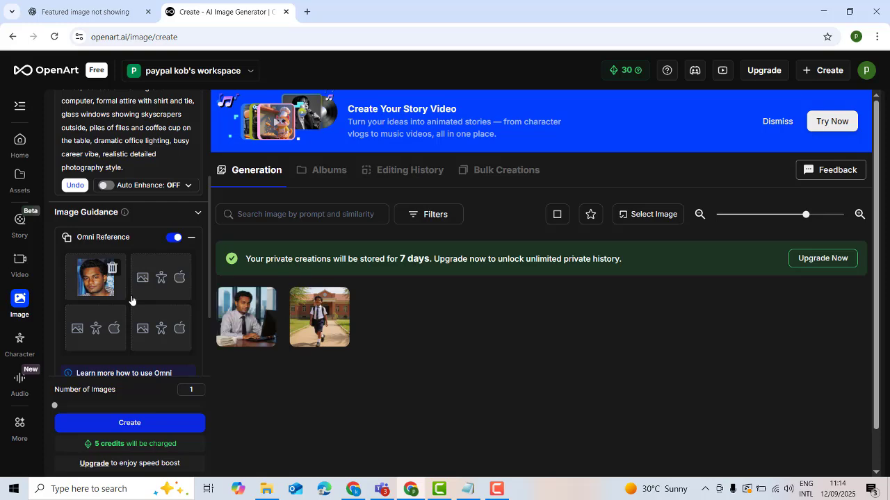
- View the generated office image enlarged, and download its original version
{"action": "left_click", "coordinate": [254, 324]}
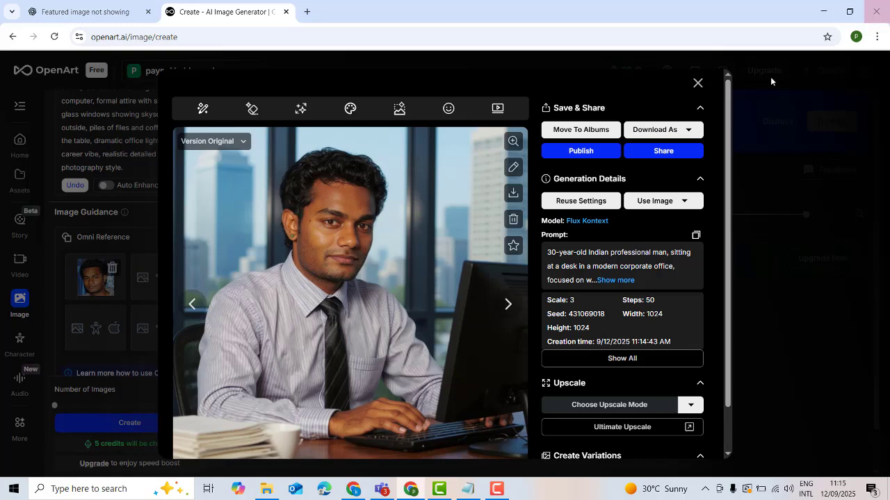
{"action": "left_click", "coordinate": [697, 84]}
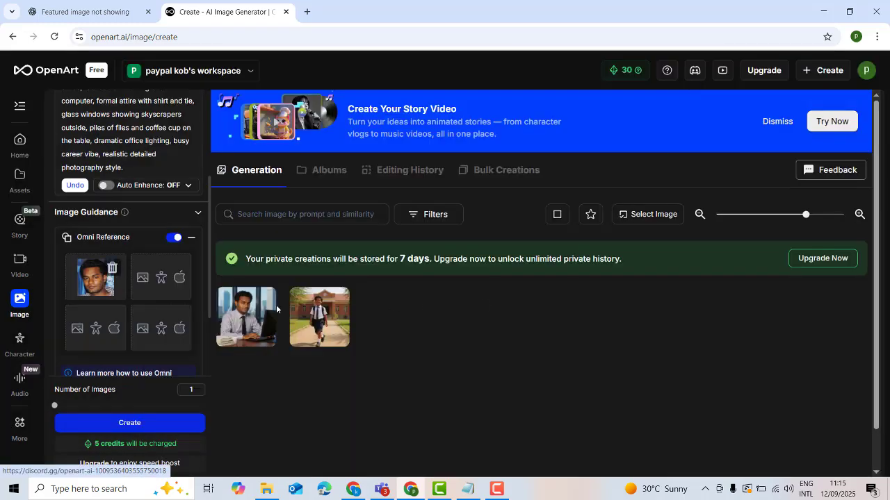
{"action": "mouse_move", "coordinate": [267, 319]}
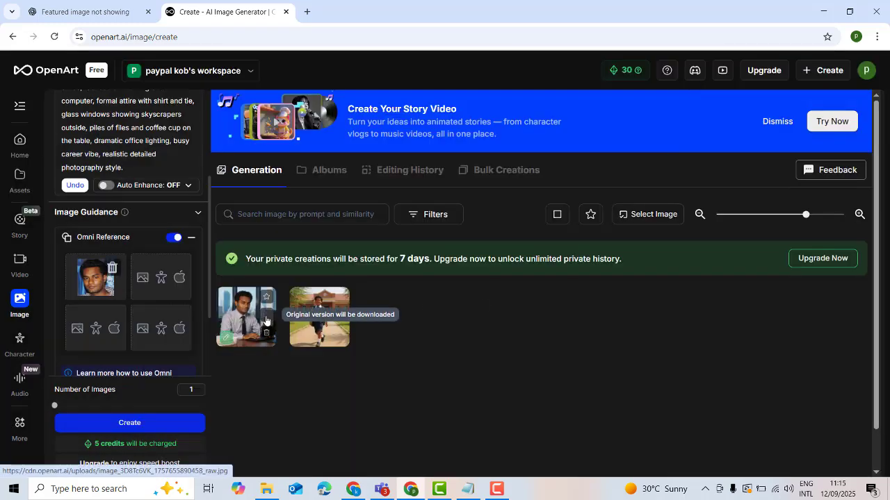
{"action": "left_click", "coordinate": [266, 321]}
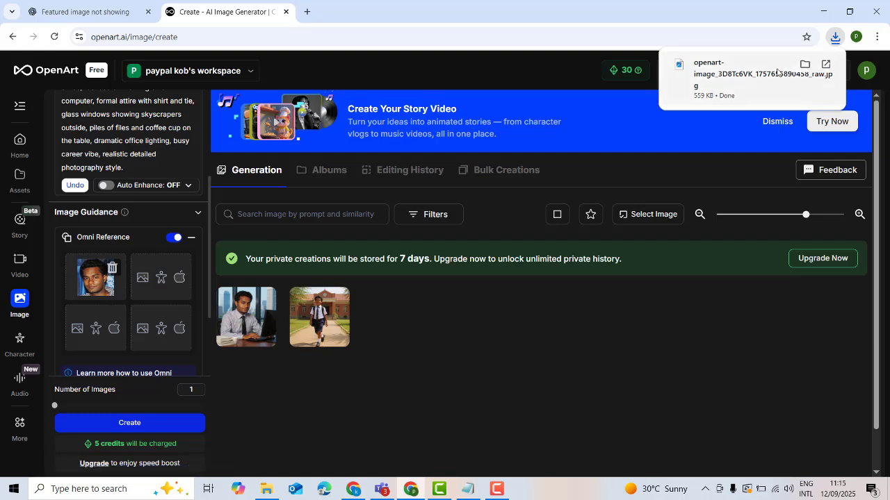
{"action": "mouse_move", "coordinate": [326, 333]}
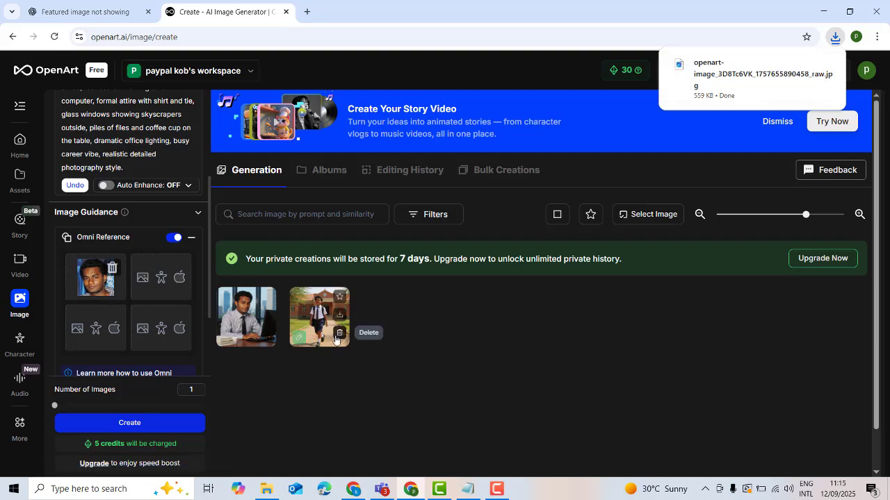
- Copy the Image 4 Retire (Age 60) prompt text from the ChatGPT conversation in the first browser window
{"action": "left_click", "coordinate": [352, 491]}
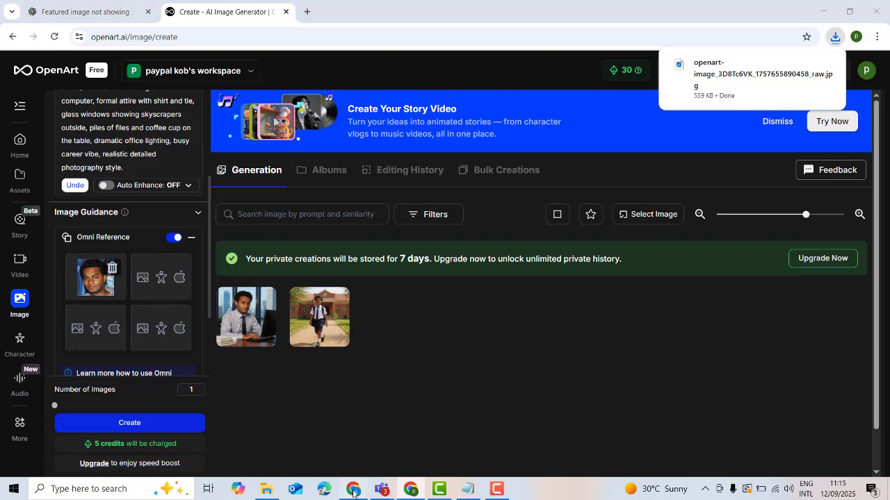
{"action": "left_click_drag", "start_coordinate": [302, 361], "coordinate": [671, 394]}
{"action": "key", "text": "ctrl+c"}
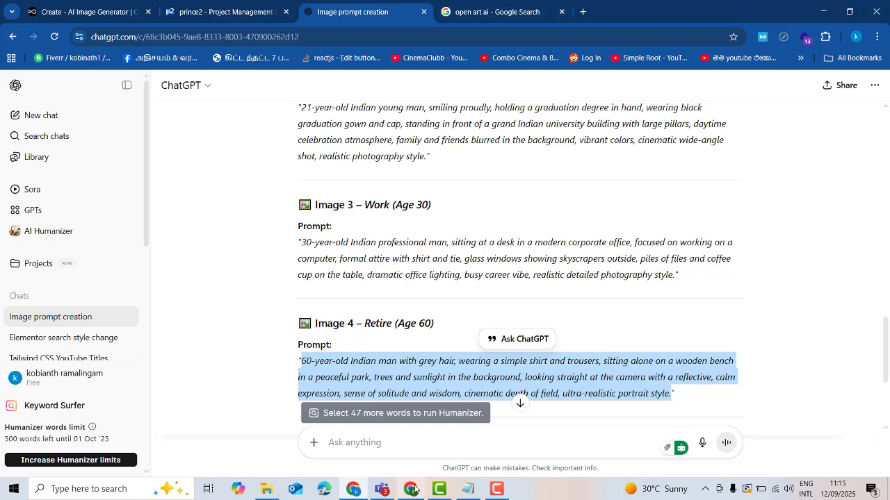
- Replace the office professional prompt in OpenArt with the copied 60-year-old man prompt, and generate one image
{"action": "left_click", "coordinate": [411, 489]}
{"action": "scroll", "coordinate": [129, 229], "scroll_direction": "up", "scroll_amount": 3}
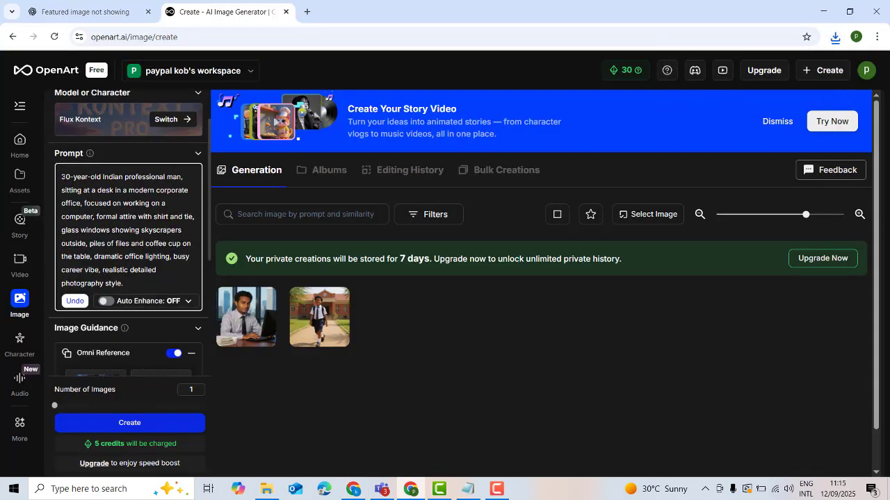
{"action": "left_click_drag", "start_coordinate": [61, 176], "coordinate": [123, 284]}
{"action": "key", "text": "ctrl+v"}
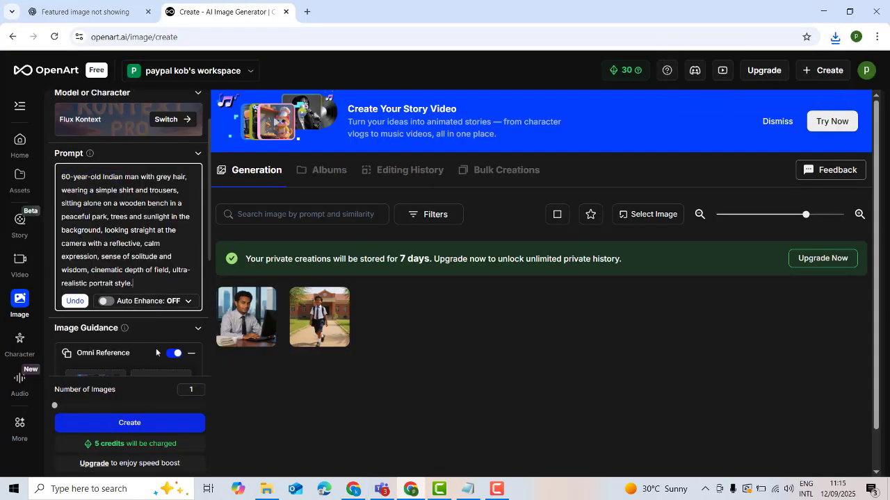
{"action": "left_click", "coordinate": [126, 423]}
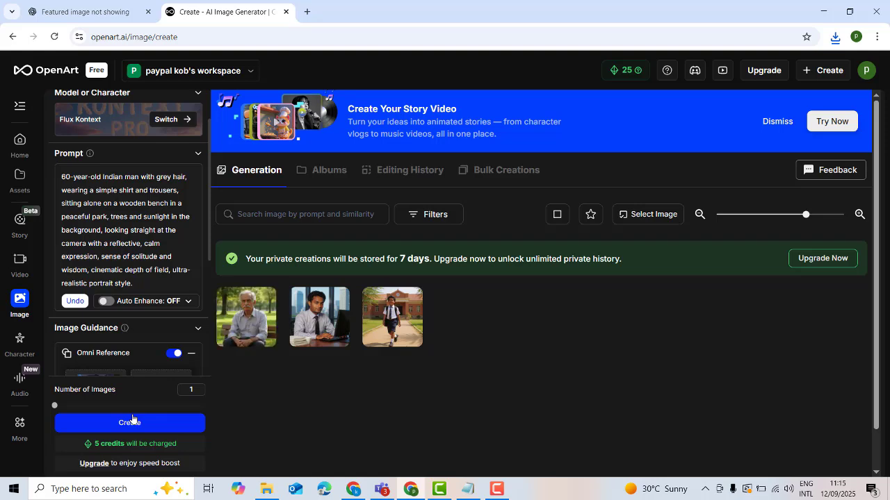
- View the generated retirement image enlarged, followed by the office image for comparison
{"action": "left_click", "coordinate": [244, 317]}
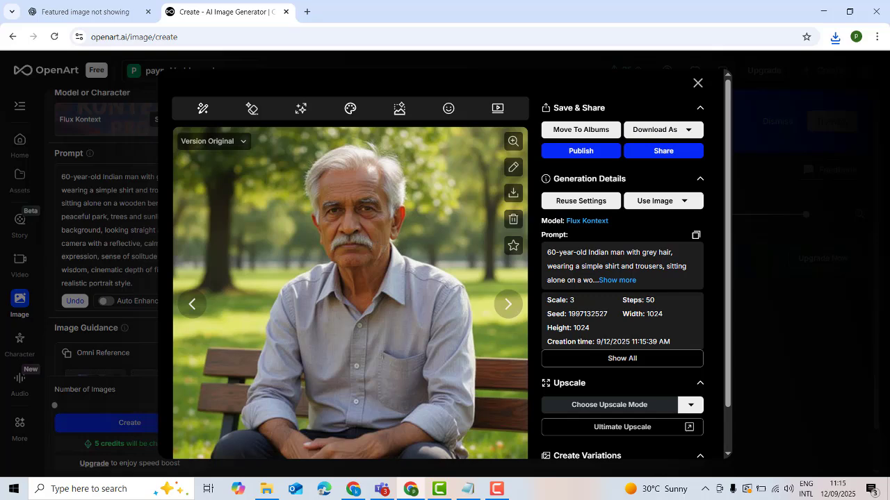
{"action": "left_click", "coordinate": [697, 83]}
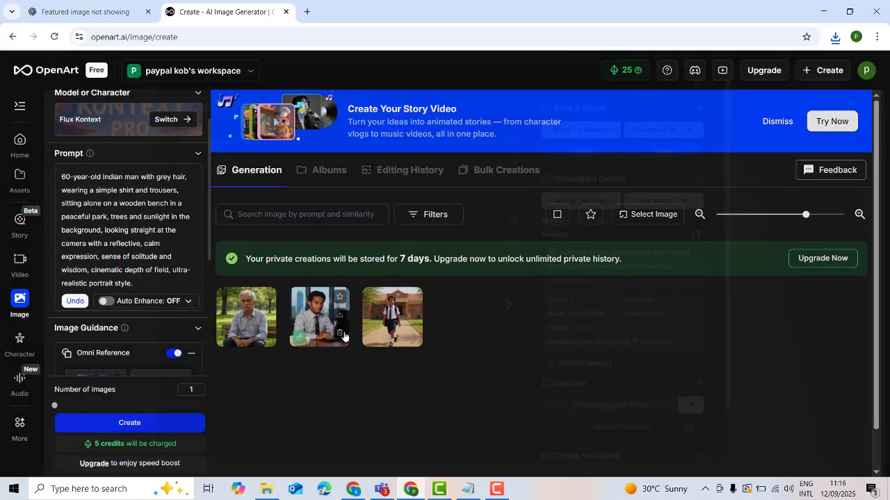
{"action": "left_click", "coordinate": [320, 323]}
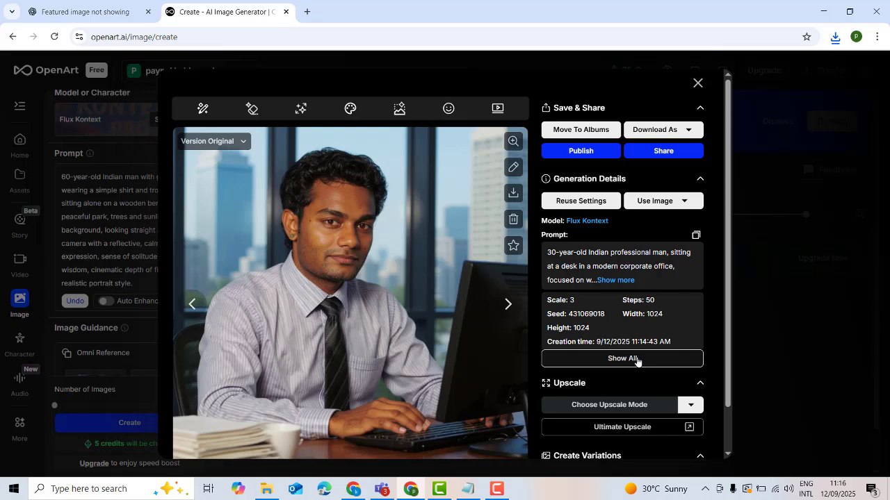
{"action": "left_click", "coordinate": [697, 84]}
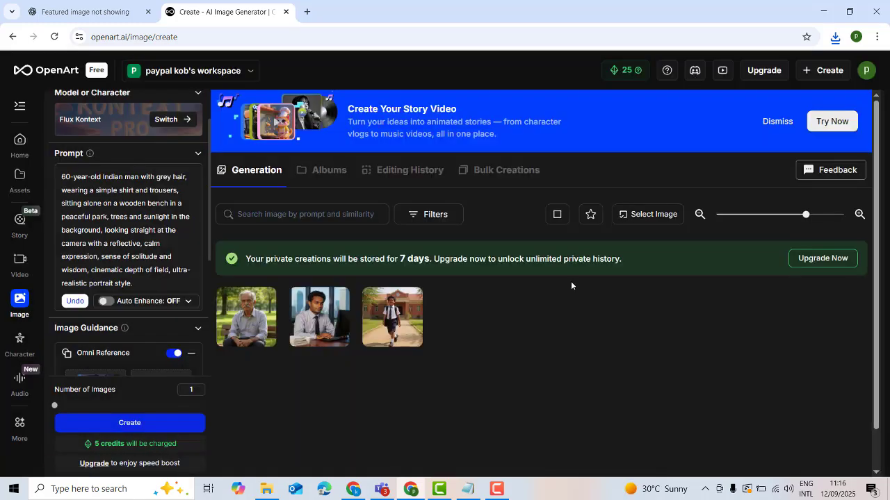